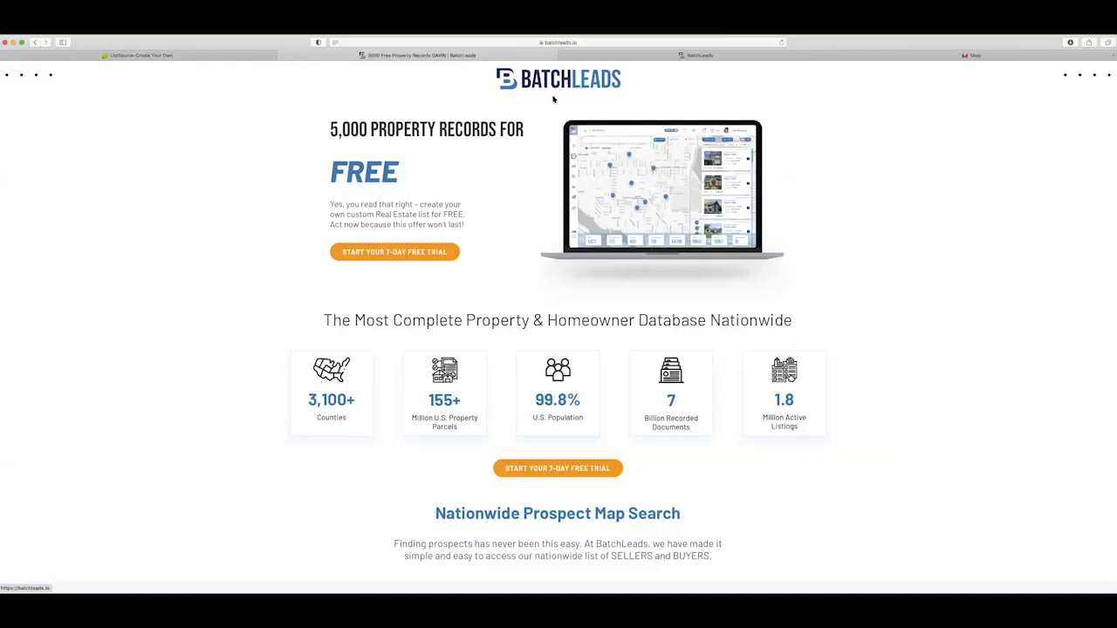
Step: Review the free 5,000 property records offer page and compare it with the list criteria set up in ListSource
left_click(588, 41)
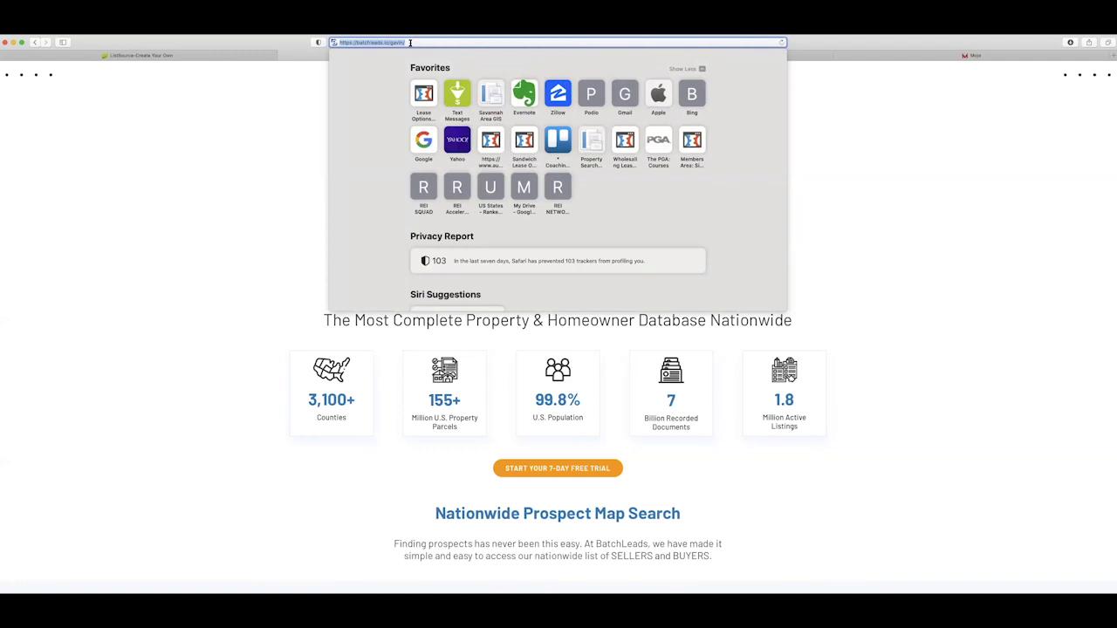
left_click(253, 128)
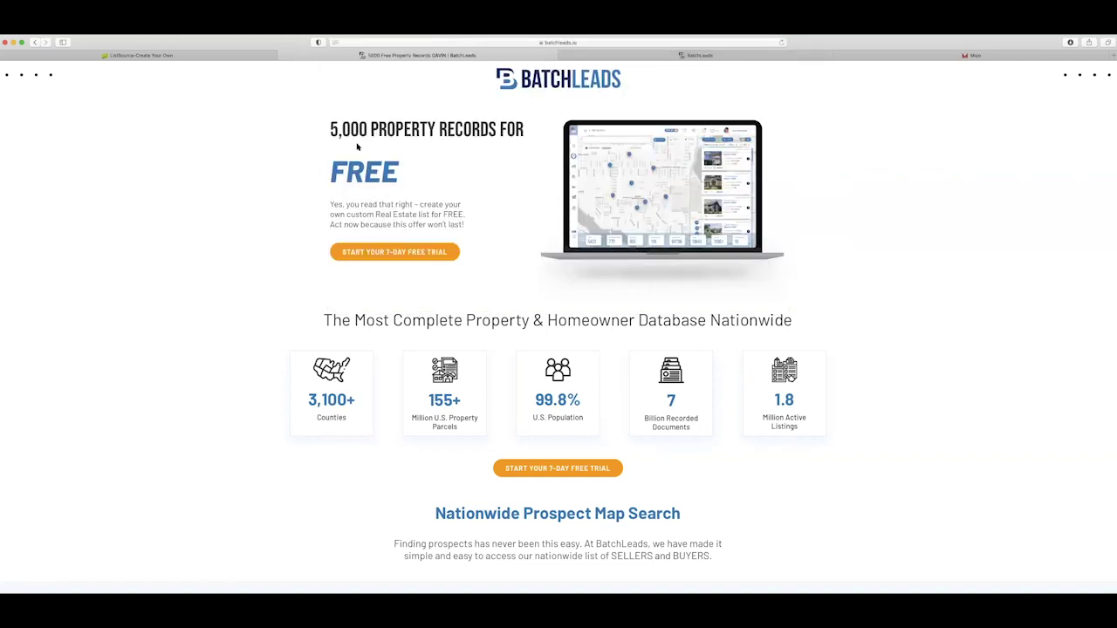
left_click_drag(332, 130, 495, 129)
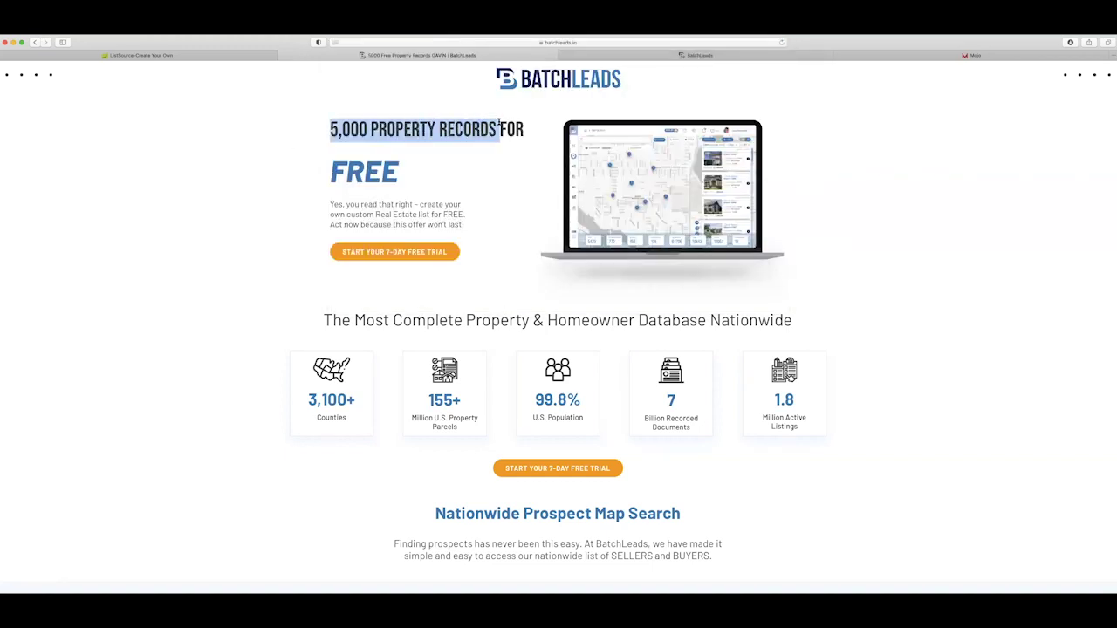
left_click(181, 56)
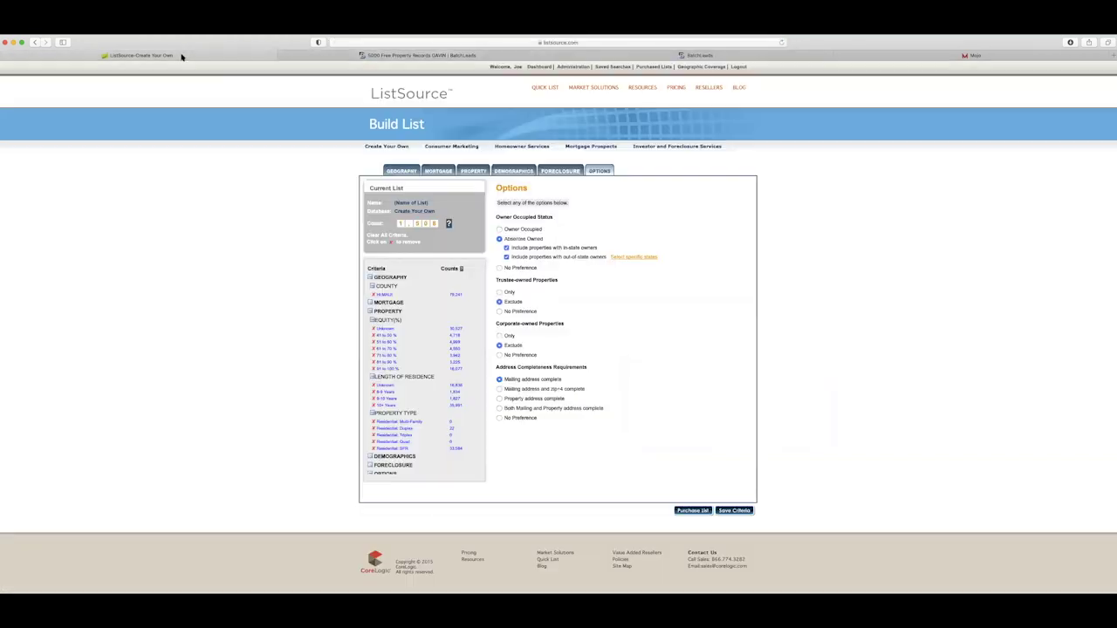
left_click(358, 57)
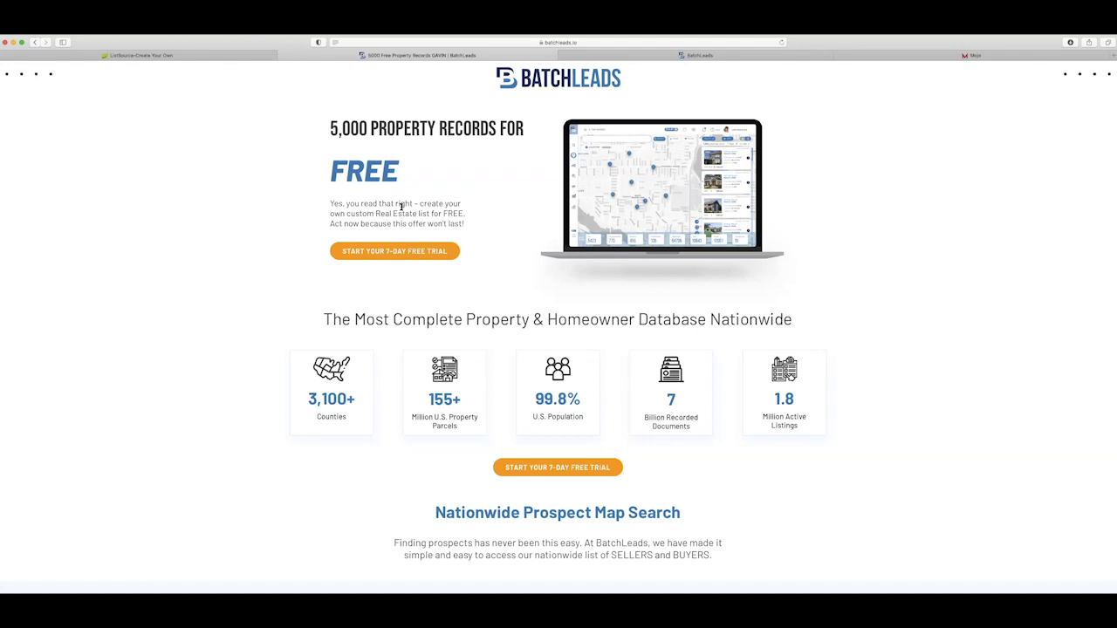
mouse_move(328, 128)
left_mouse_down()
mouse_move(410, 129)
mouse_move(327, 132)
left_mouse_up()
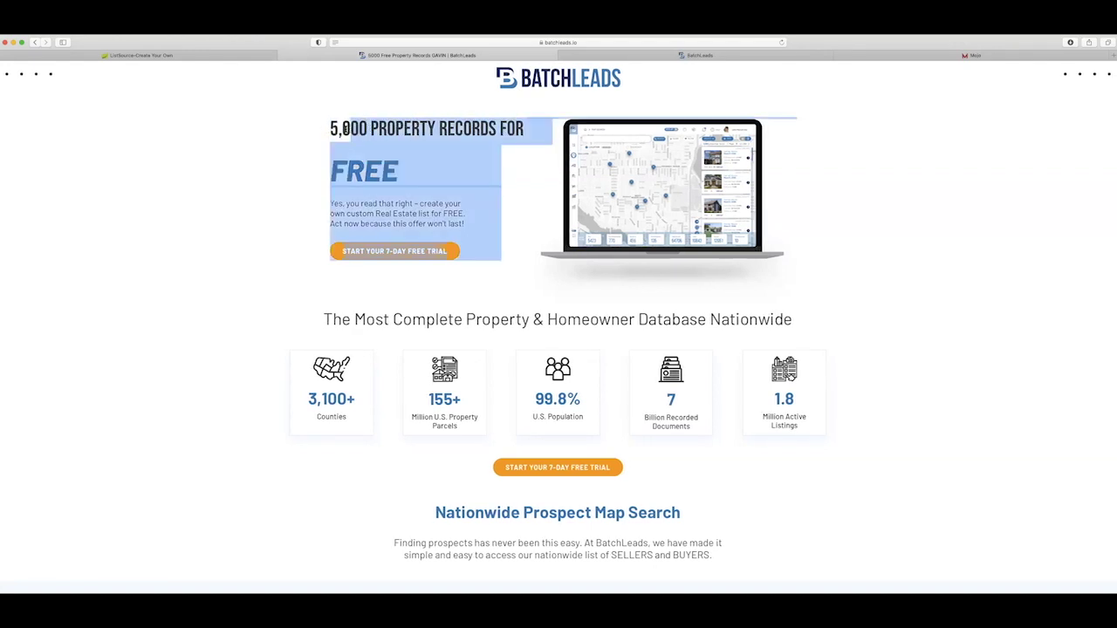
left_click(325, 128)
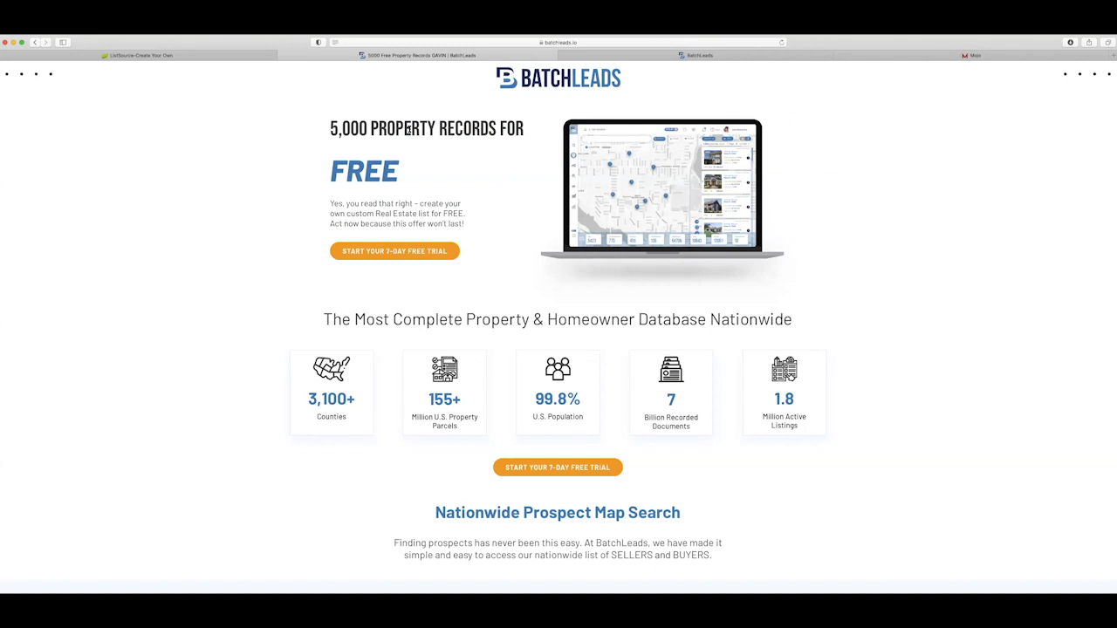
Step: Switch to the BatchLeads app and run a property list search for Savannah, GA 31405, USA
left_click(690, 56)
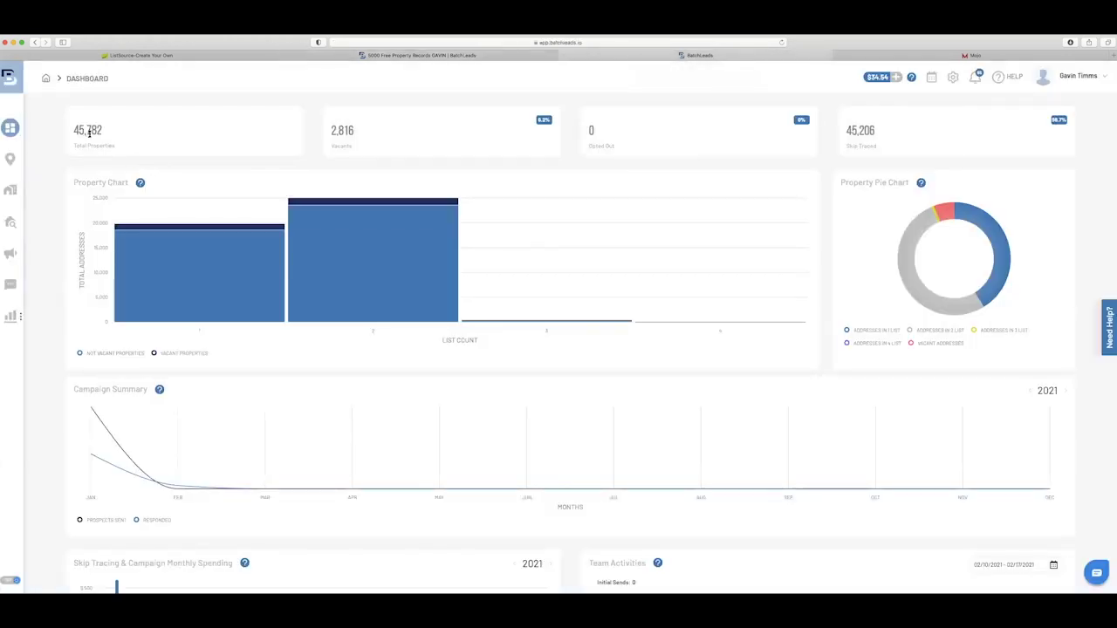
left_click_drag(79, 131, 101, 129)
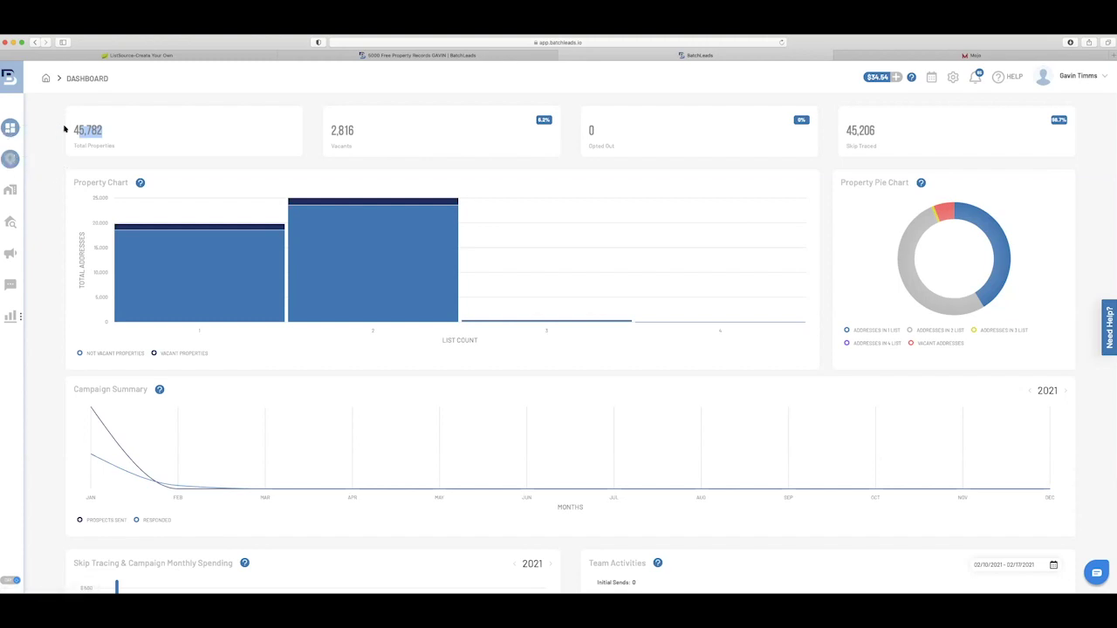
left_click(11, 159)
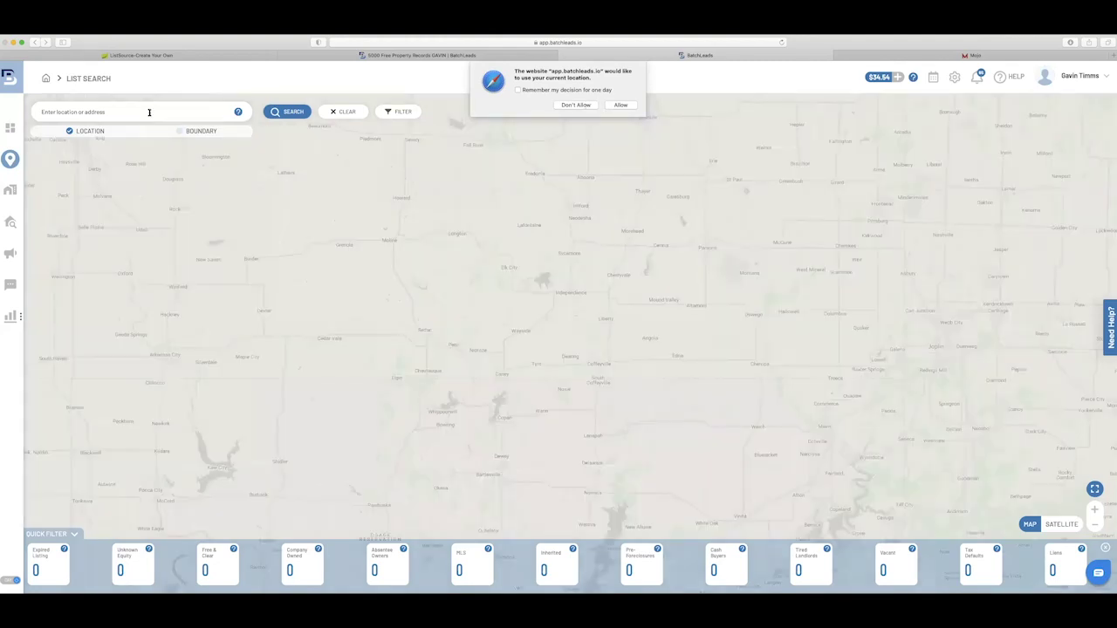
left_click(144, 112)
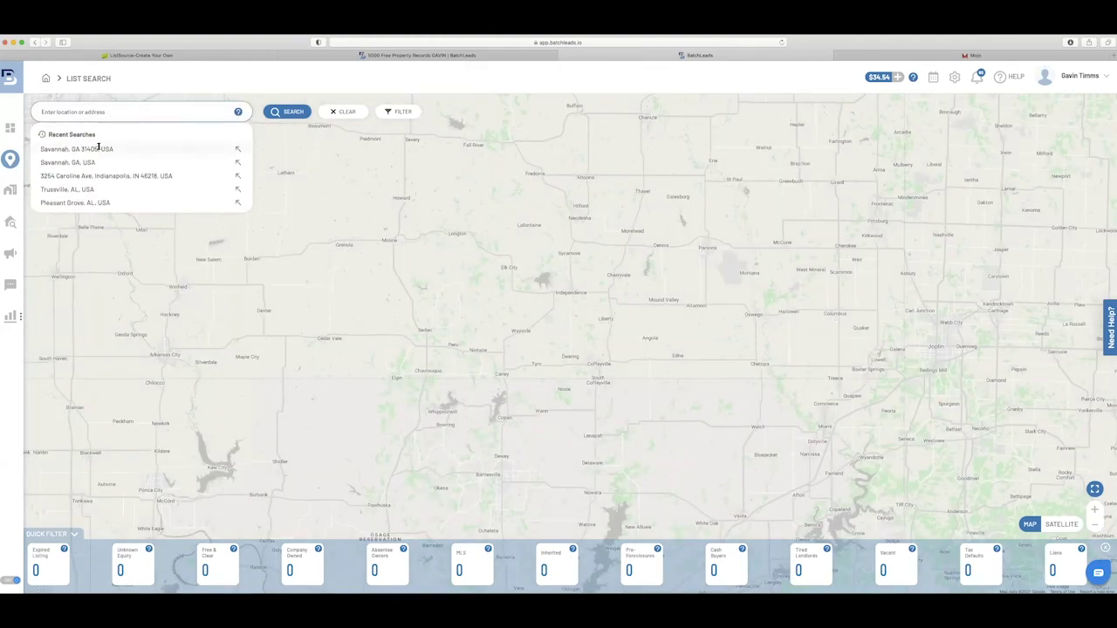
left_click(97, 149)
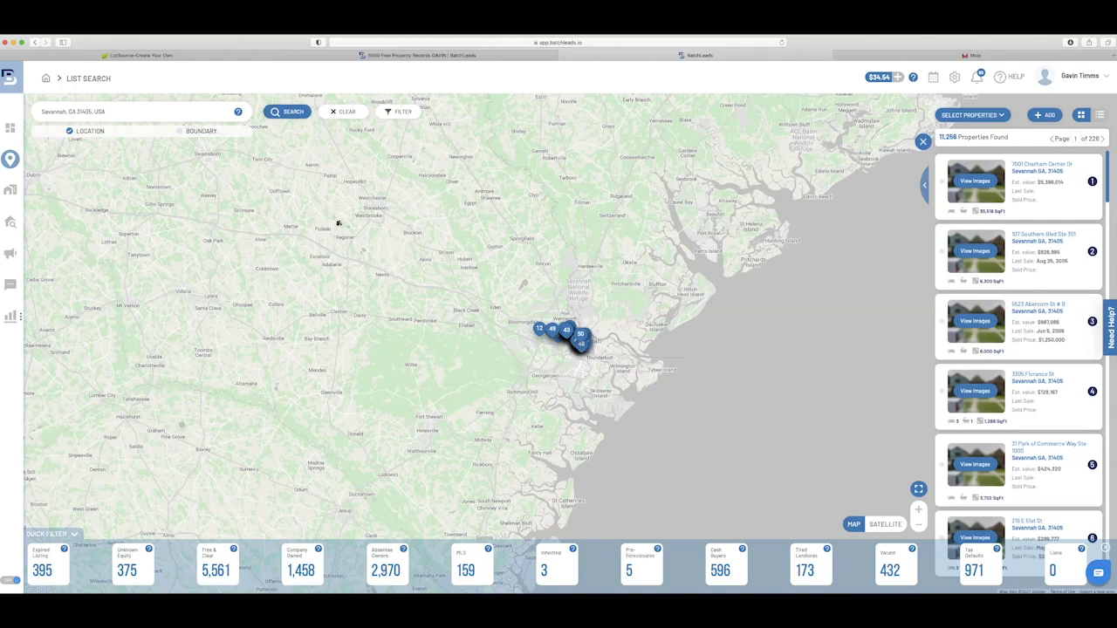
Step: In the advanced search filter, set the occupancy status to Absentee Owner and the vacant status to Any Status
left_click(399, 114)
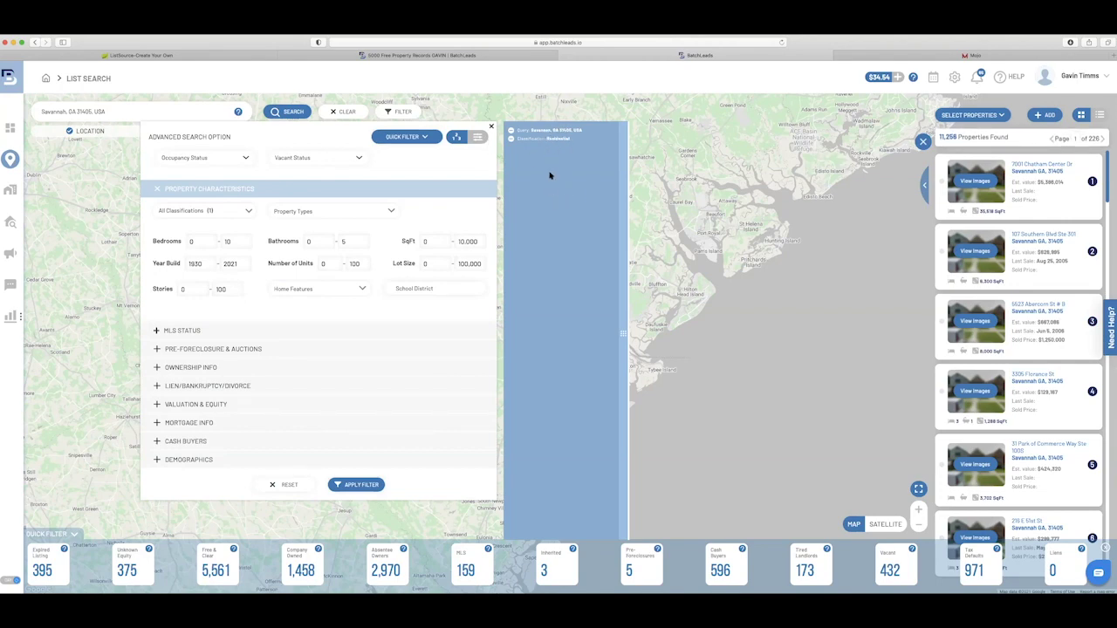
left_click(245, 158)
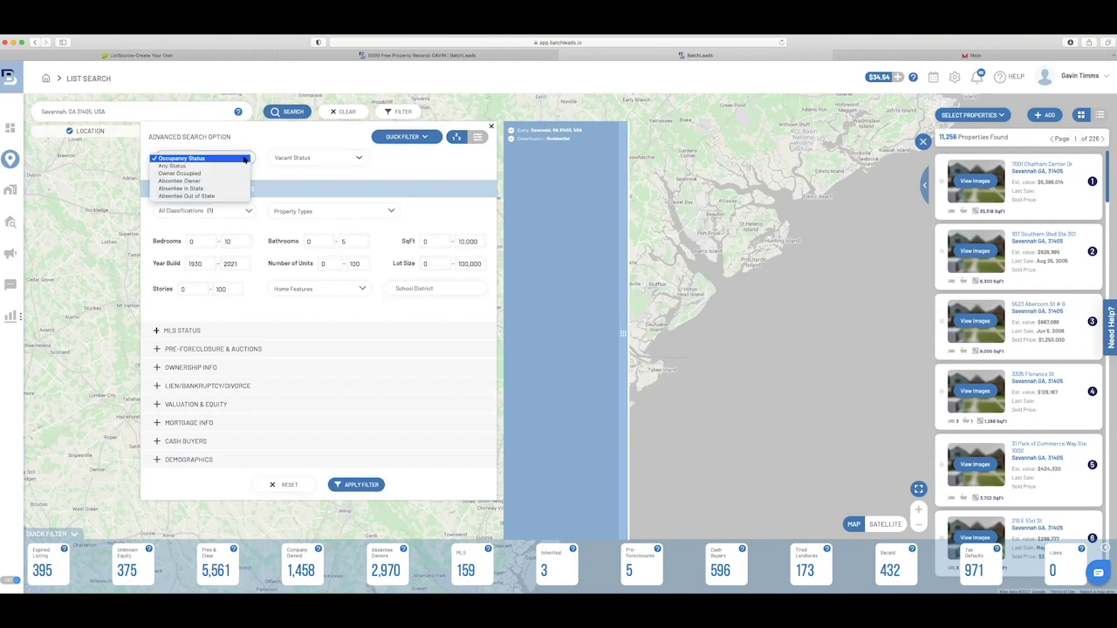
left_click(185, 181)
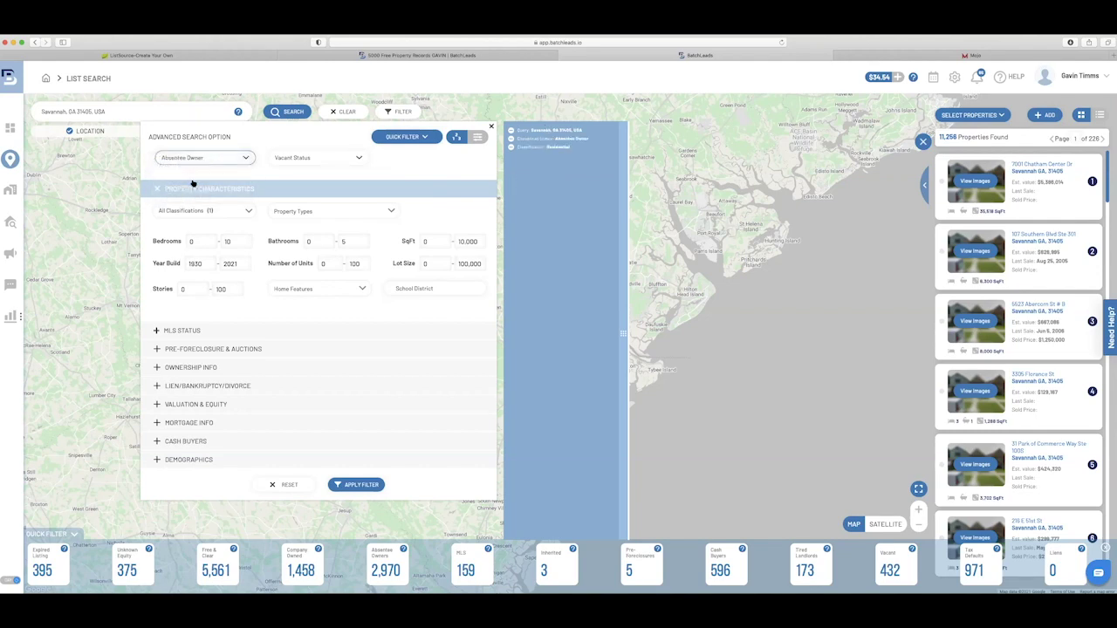
left_click(282, 159)
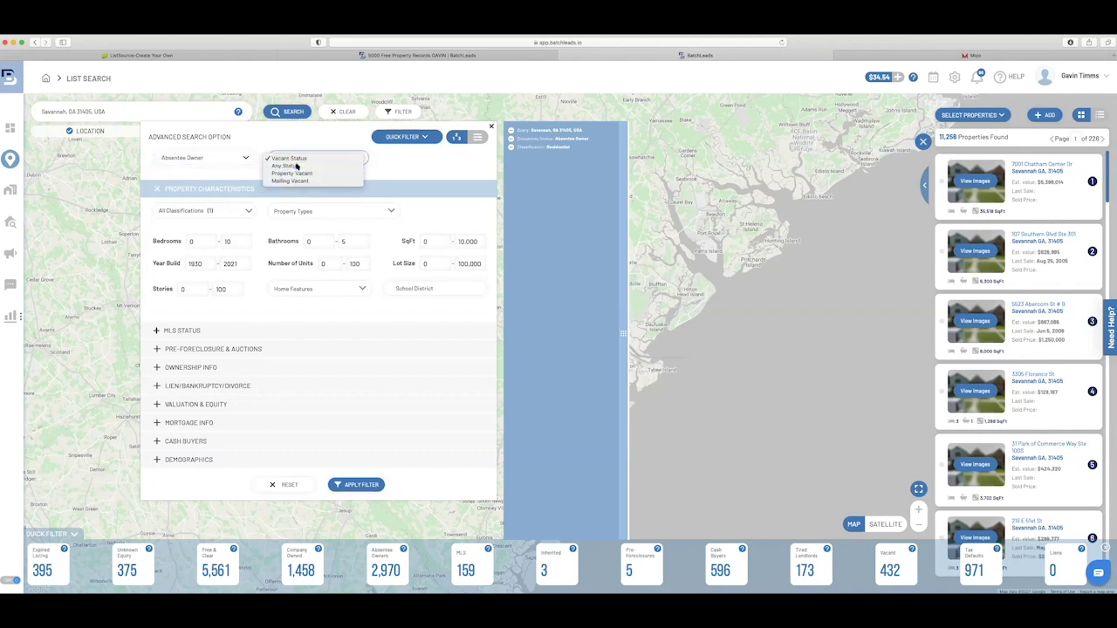
left_click(296, 166)
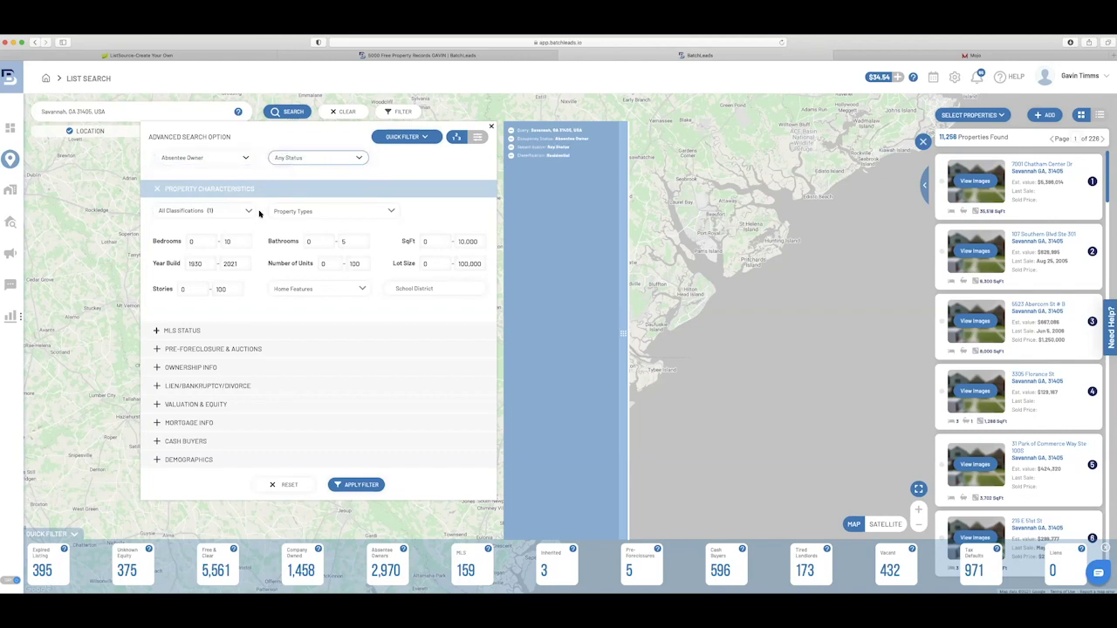
Step: In the ownership criteria, set the minimum years of ownership to 8 and the owner type to Individual
left_click(191, 368)
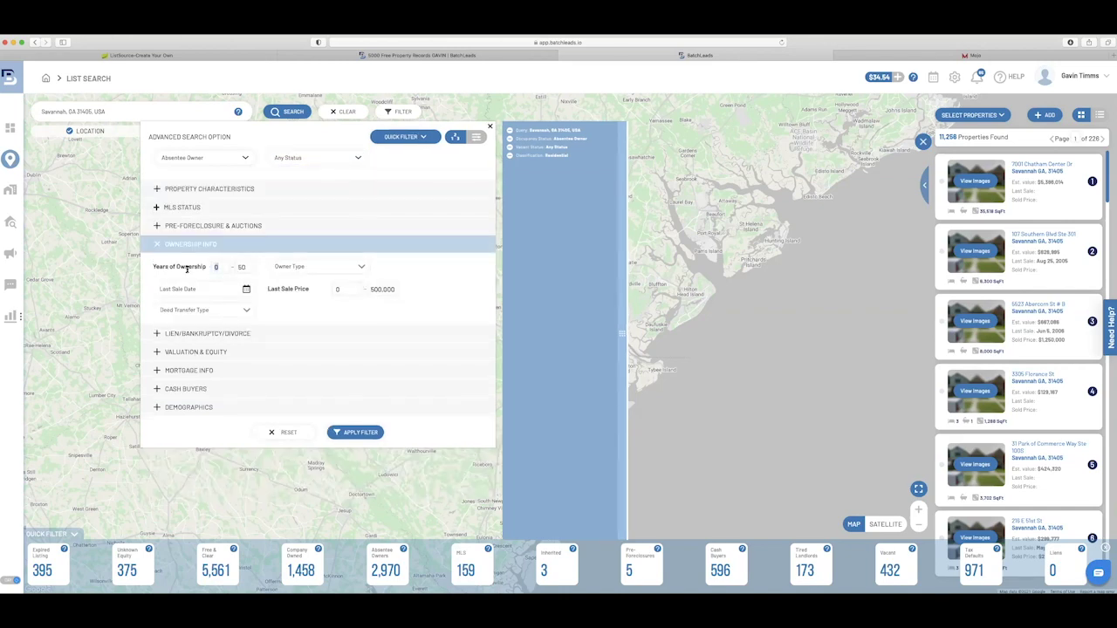
type("8")
left_click(305, 267)
left_click(298, 303)
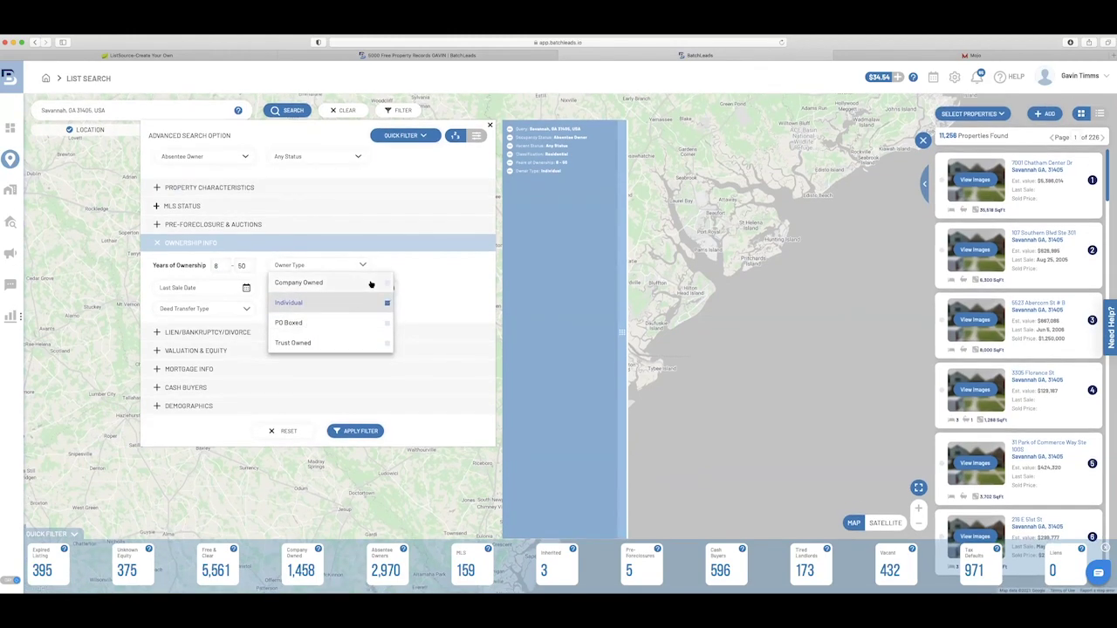
left_click(412, 265)
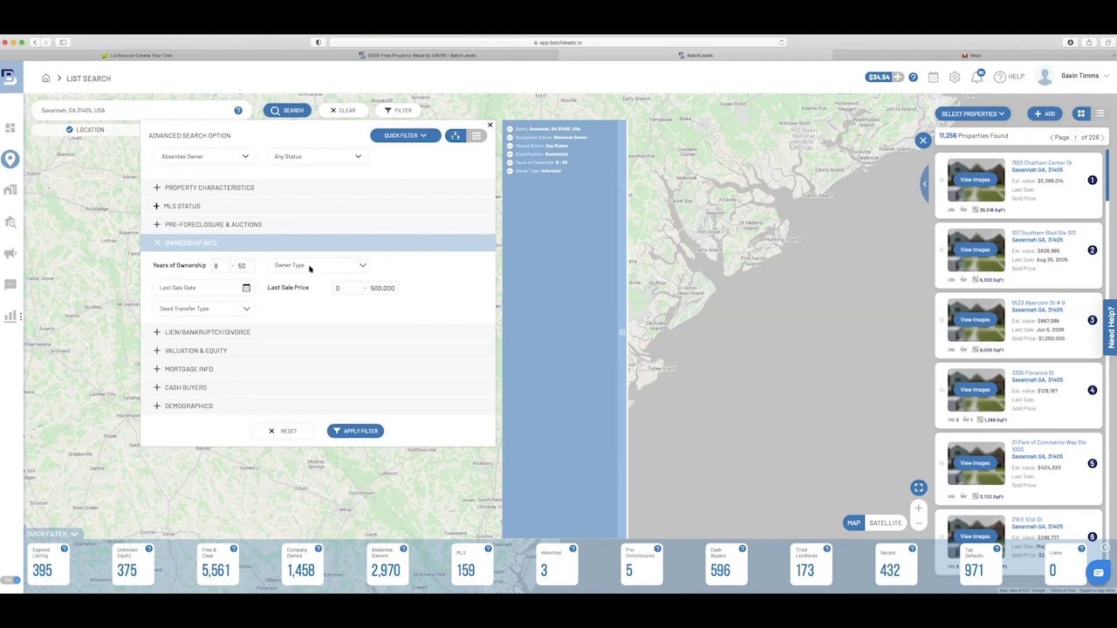
Step: Set the minimum estimated equity percentage to 4 in the valuation criteria and apply the filter
left_click(199, 351)
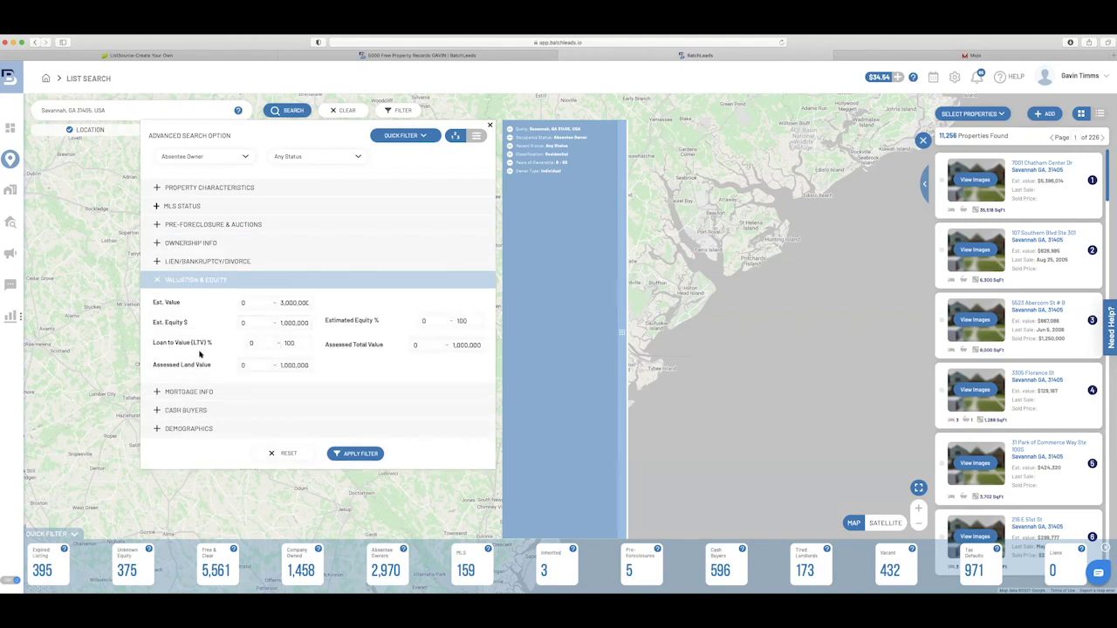
left_click(425, 320)
type("4")
left_click(350, 455)
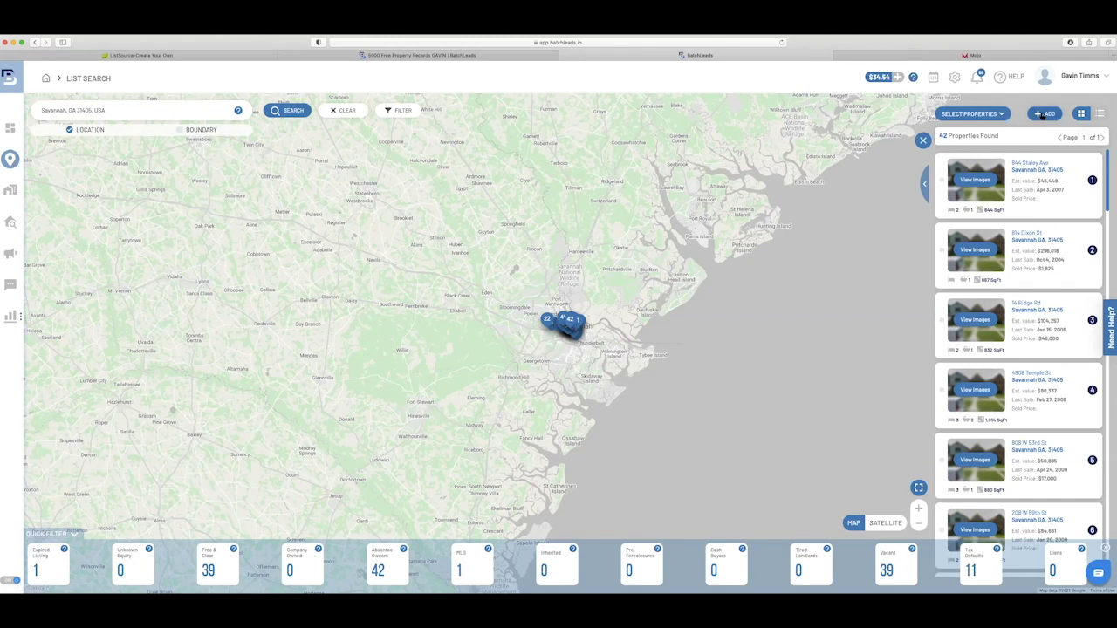
Step: Select all the properties found and start adding them to a list
left_click(1042, 115)
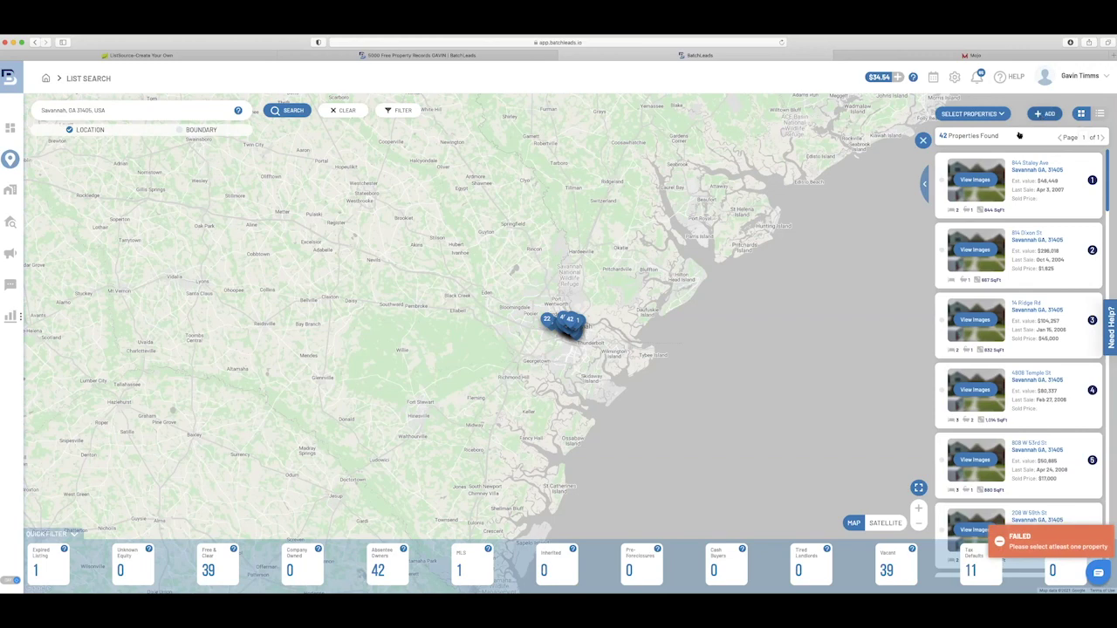
left_click(972, 114)
left_click(960, 132)
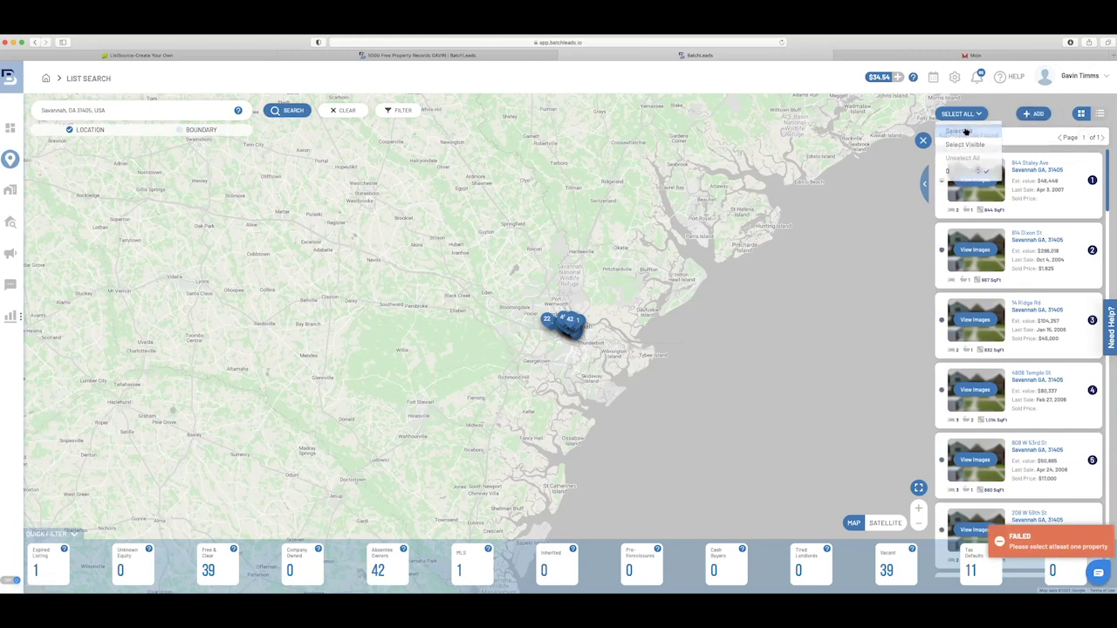
left_click(1036, 114)
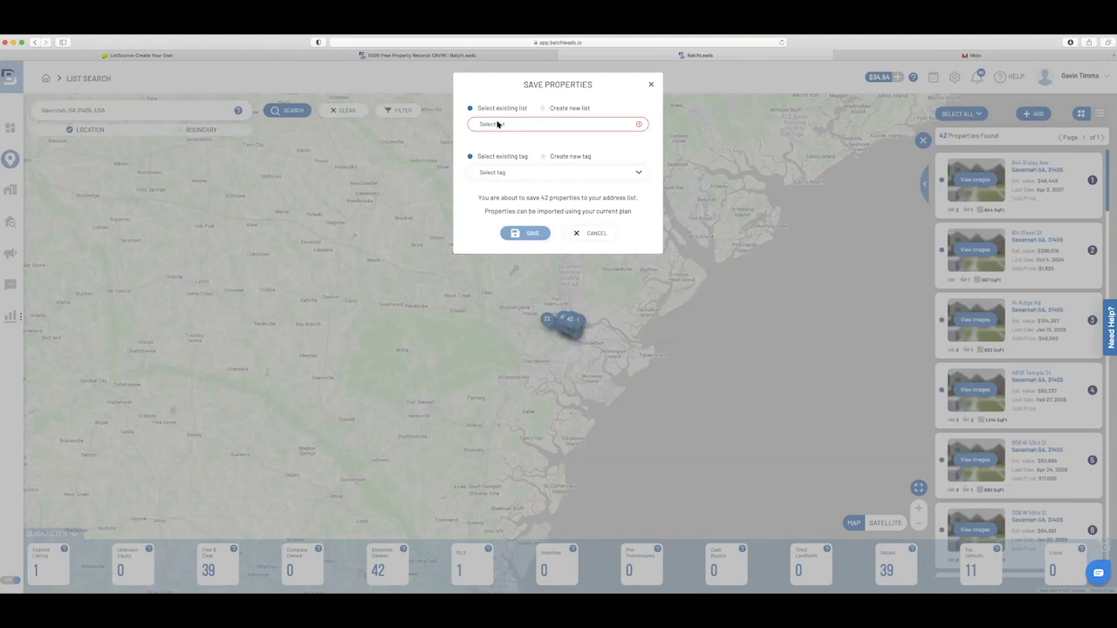
Step: Choose to create a new list for the selected properties and name it Savannah 31405
left_click(498, 125)
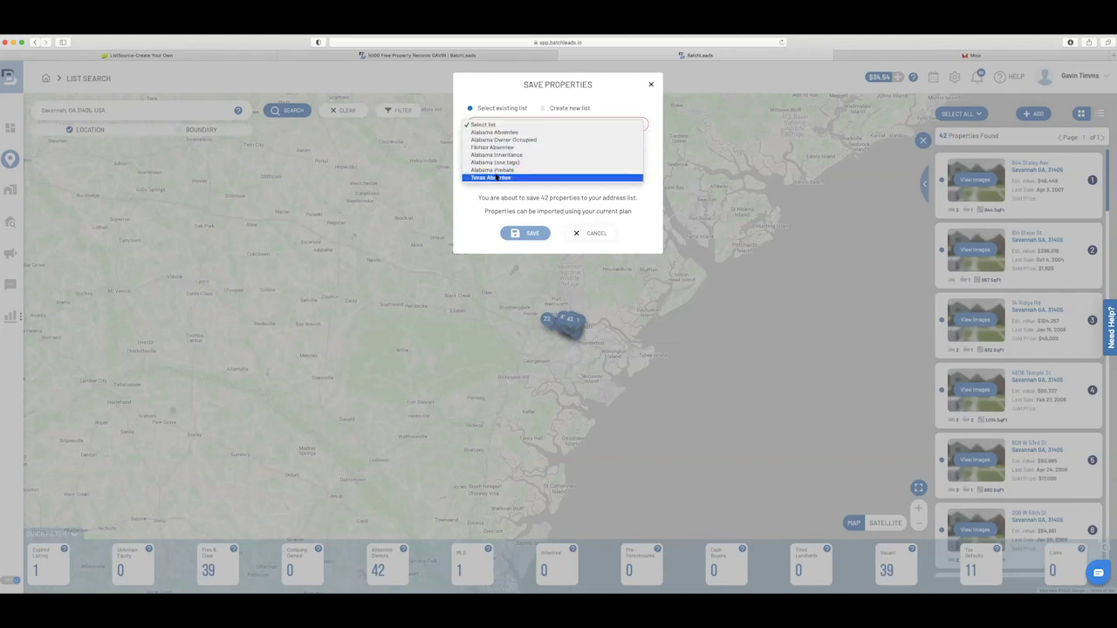
left_click(577, 96)
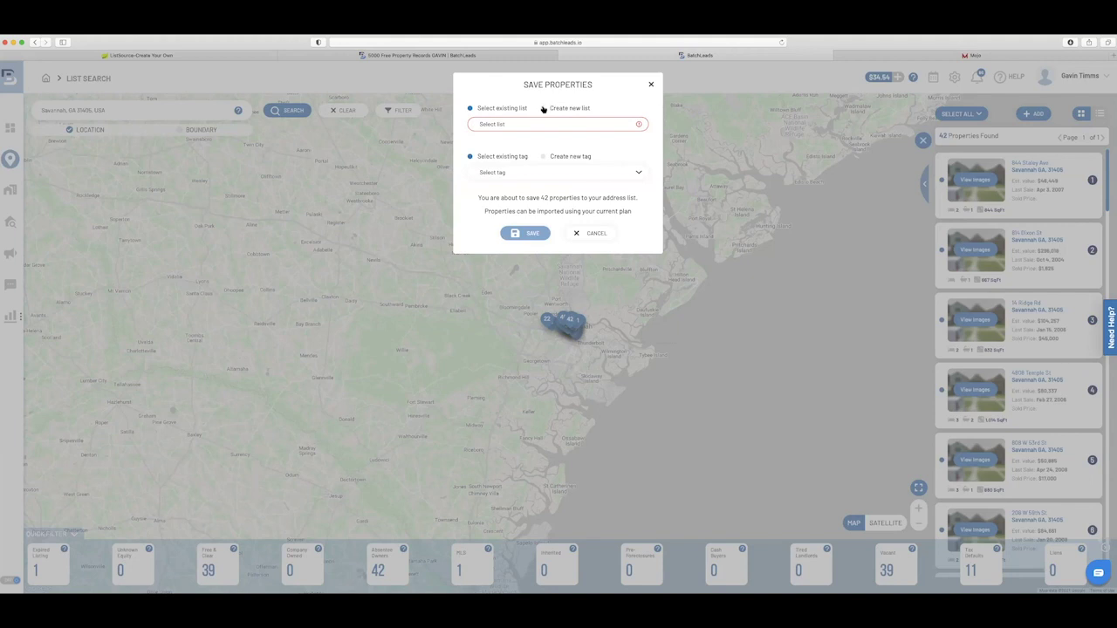
left_click(543, 108)
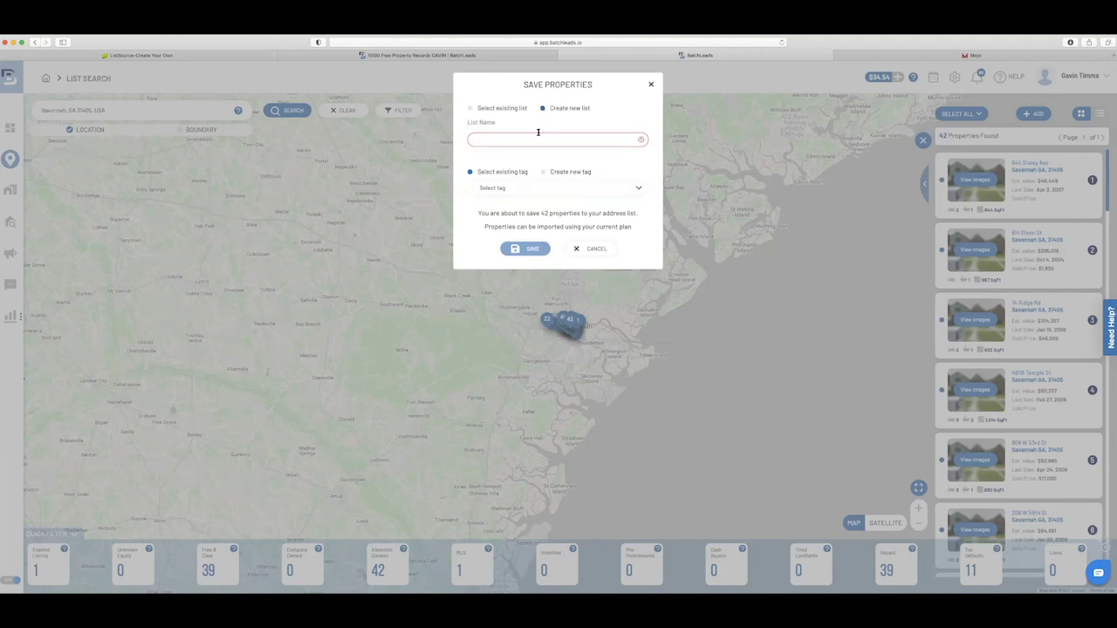
left_click(538, 138)
type("Savannah")
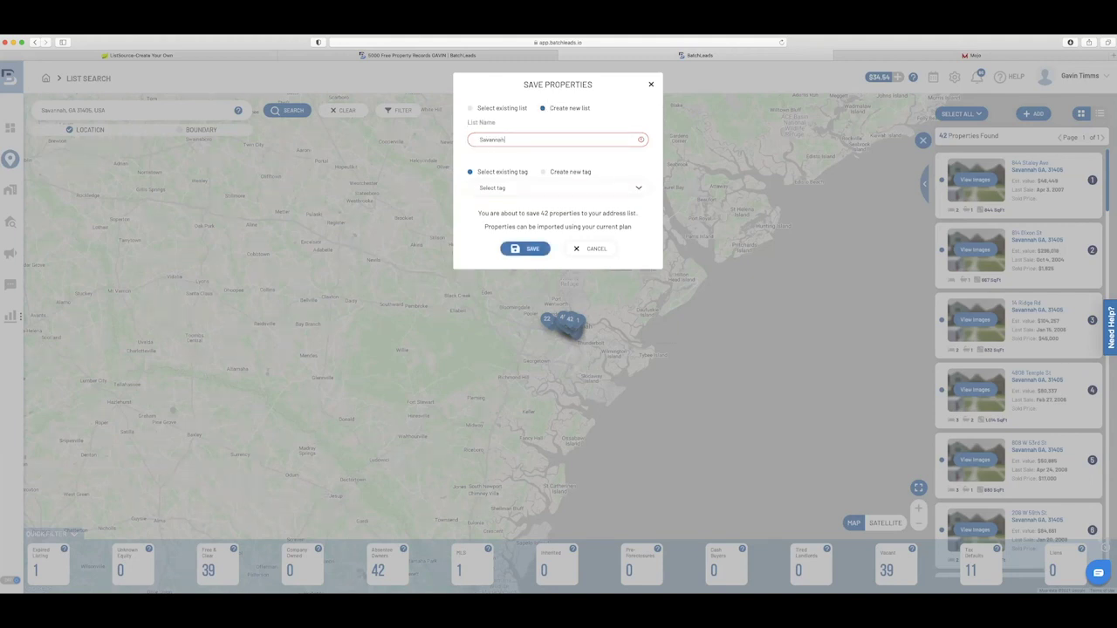
type(" 31405")
Step: Leave the tag unselected, save the properties to the new list, and dismiss the saving notice
left_click(549, 186)
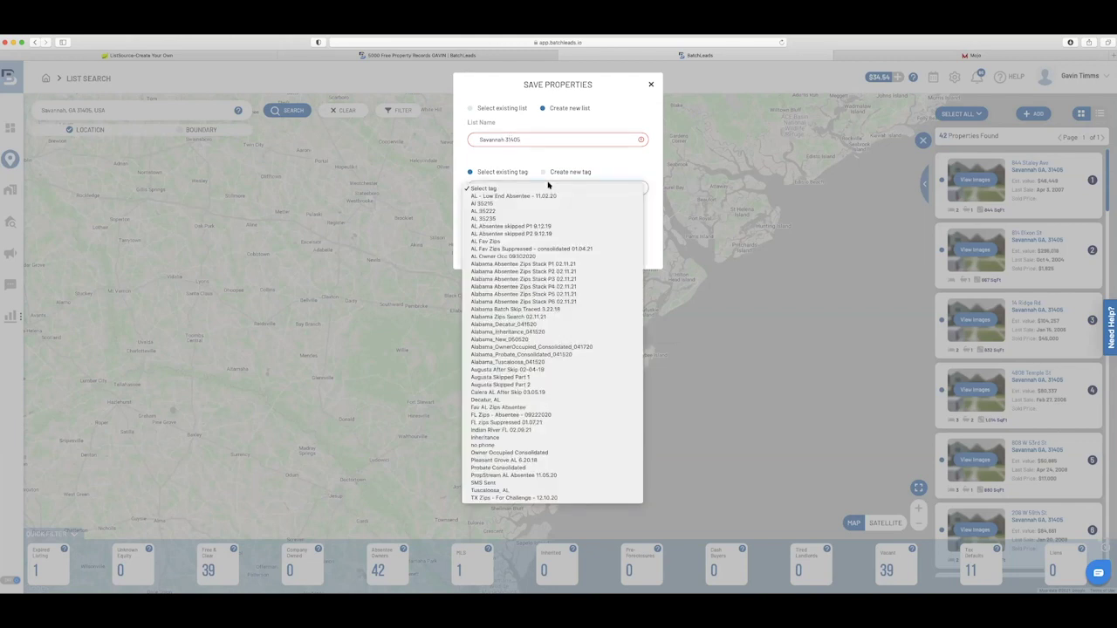
left_click(600, 162)
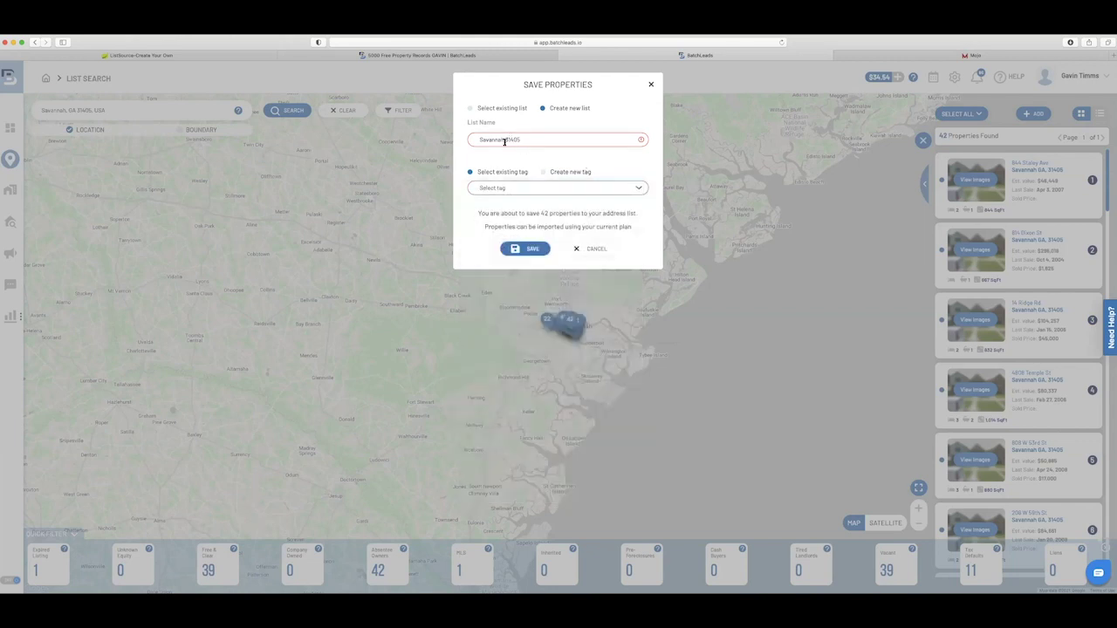
left_click(532, 250)
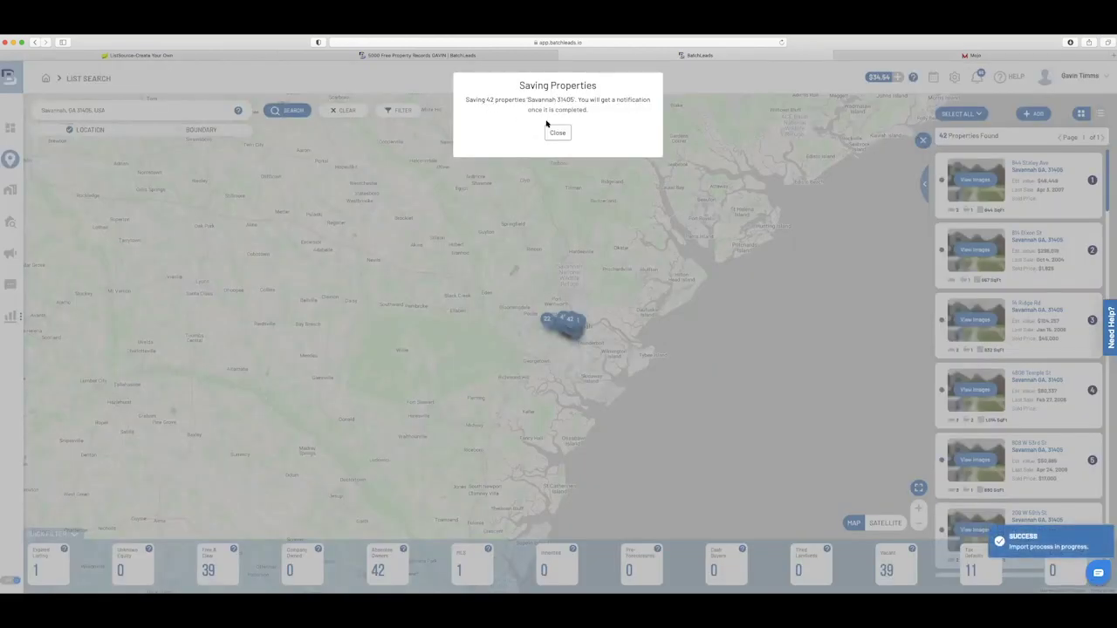
left_click(550, 133)
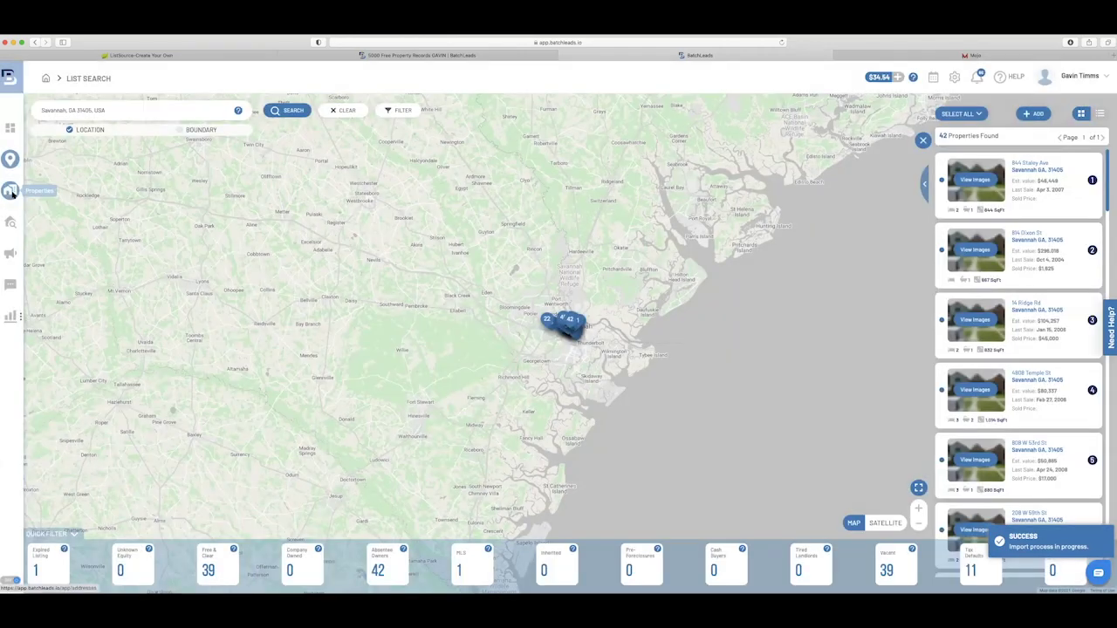
Step: Open the saved properties and filter them to those included in the Savannah 31405 list
left_click(11, 193)
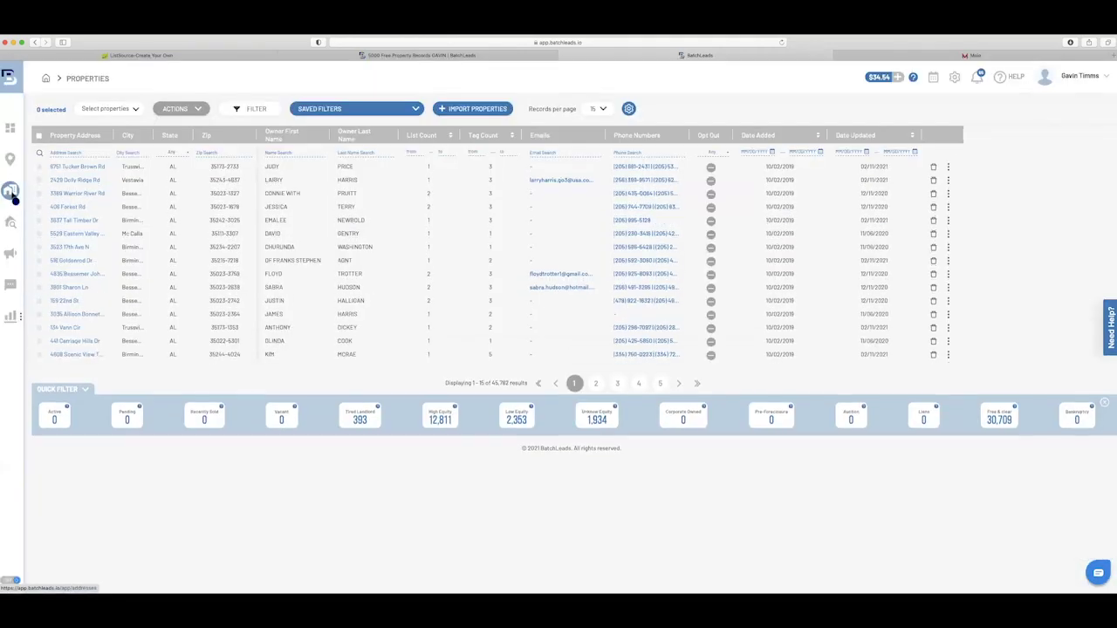
left_click(117, 110)
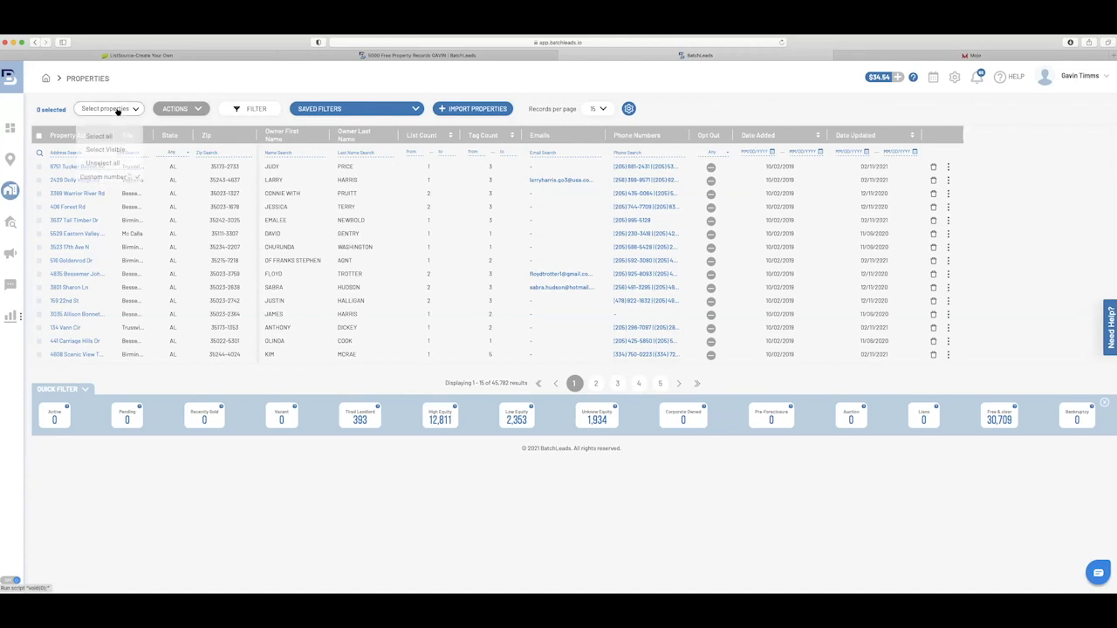
left_click(248, 108)
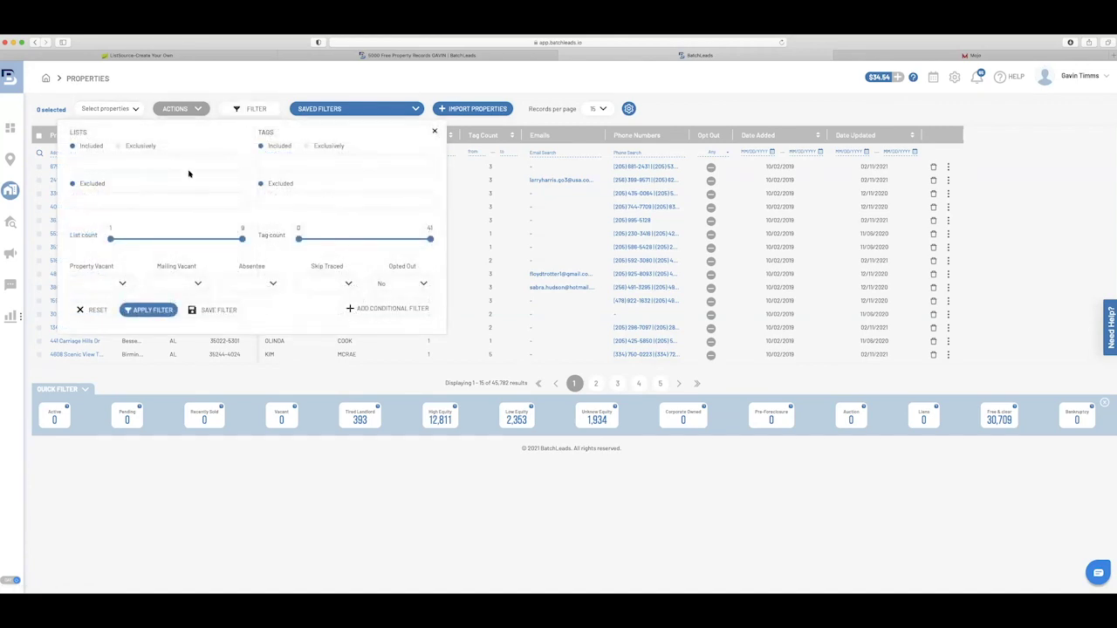
left_click(190, 166)
scroll(162, 194, "down", 3)
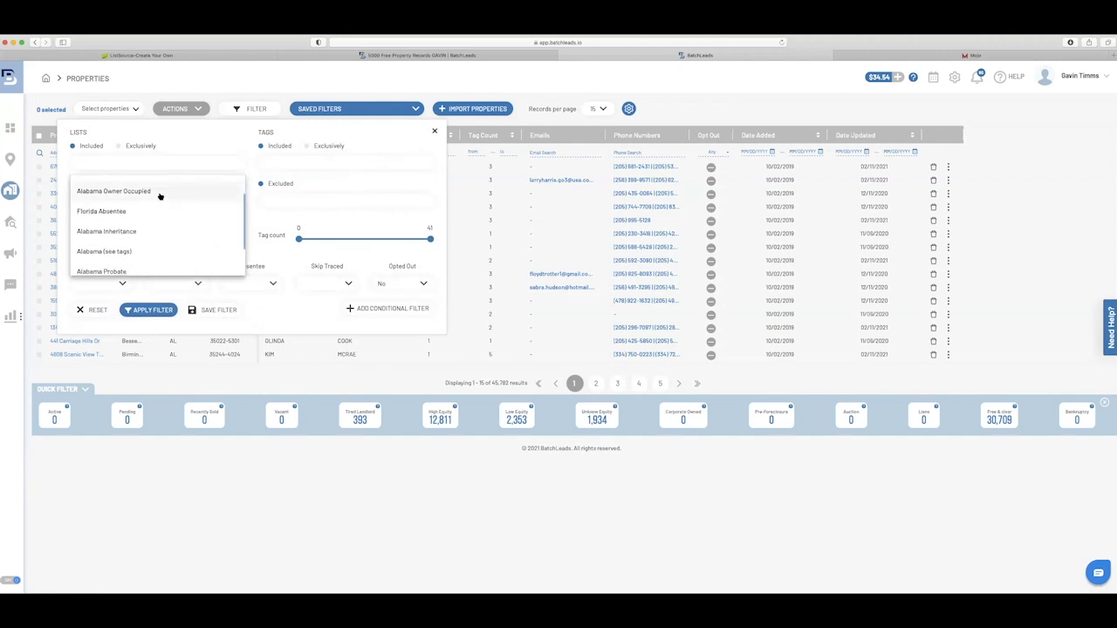
left_click(101, 265)
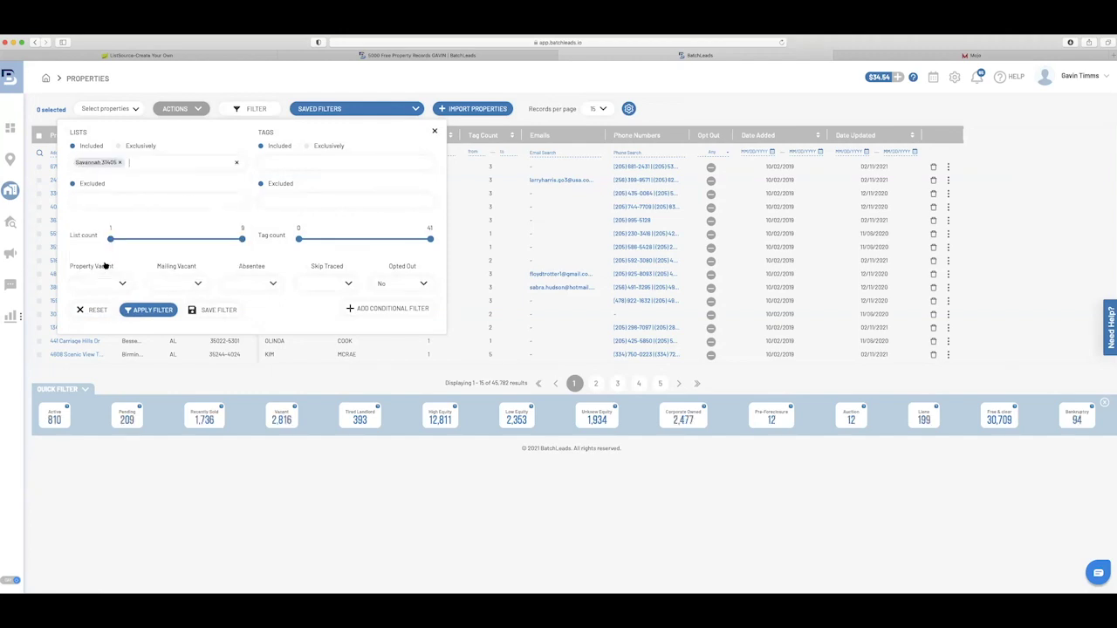
left_click(166, 310)
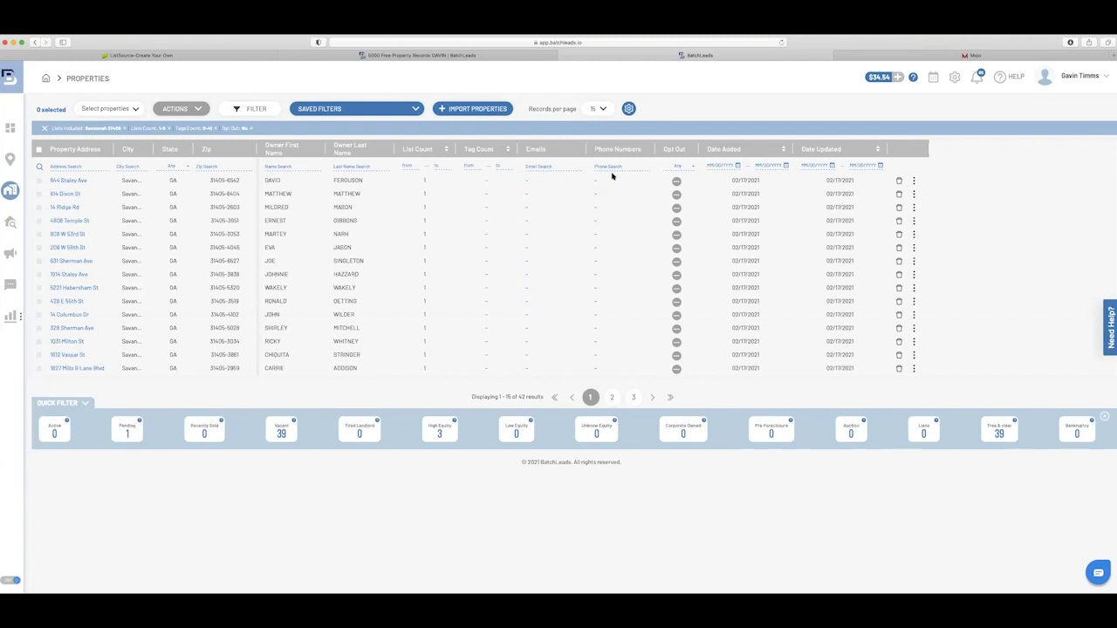
Step: Select all the properties in the filtered list and look over the actions available for them
scroll(613, 264, "down", 1)
left_click(38, 150)
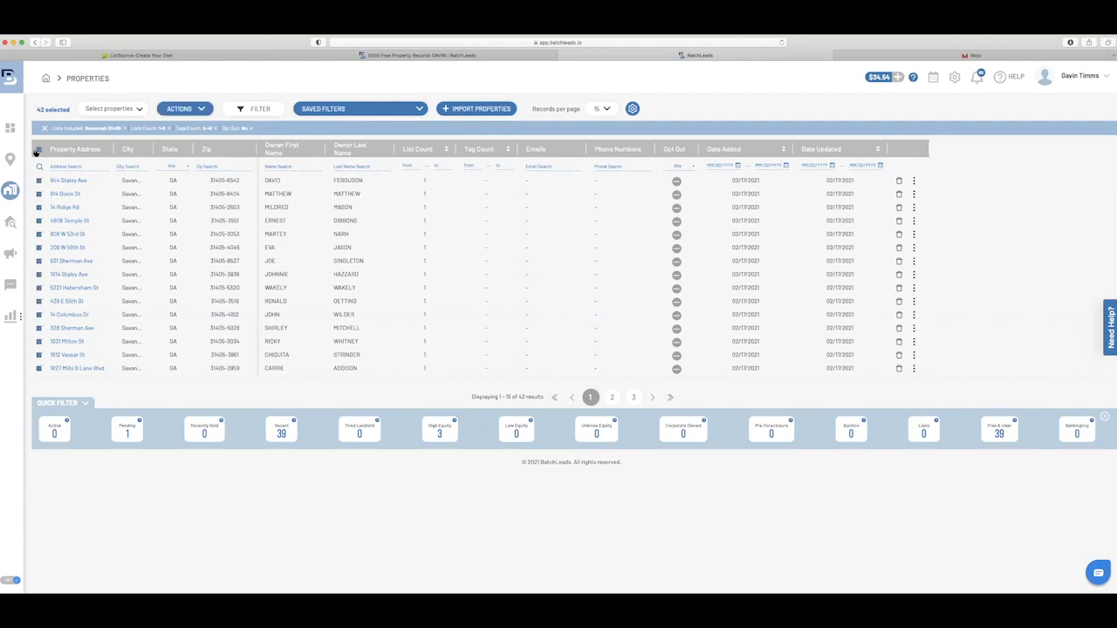
left_click(204, 110)
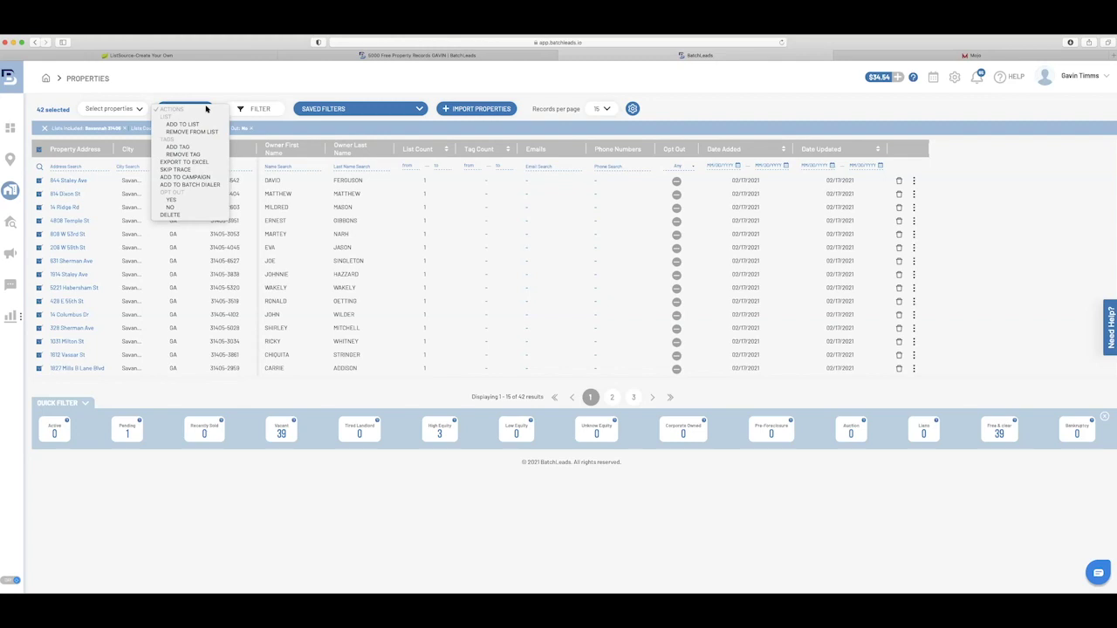
left_click(393, 108)
left_click(393, 108)
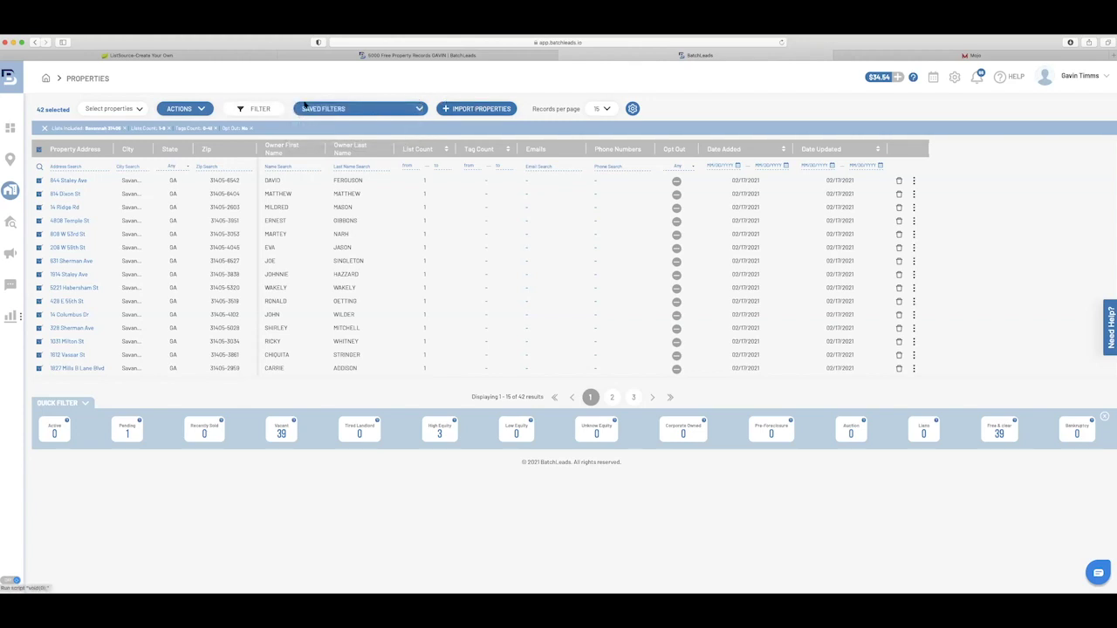
Step: Reopen the property filter and check its Skip Traced options without choosing one
left_click(249, 110)
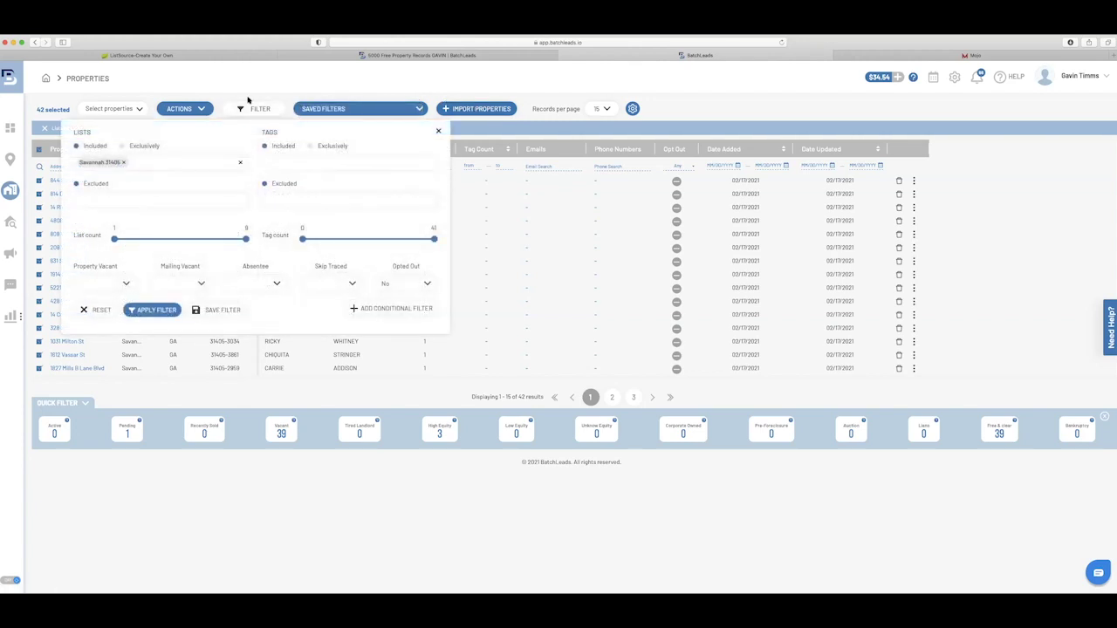
left_click(248, 109)
left_click(249, 109)
left_click(337, 284)
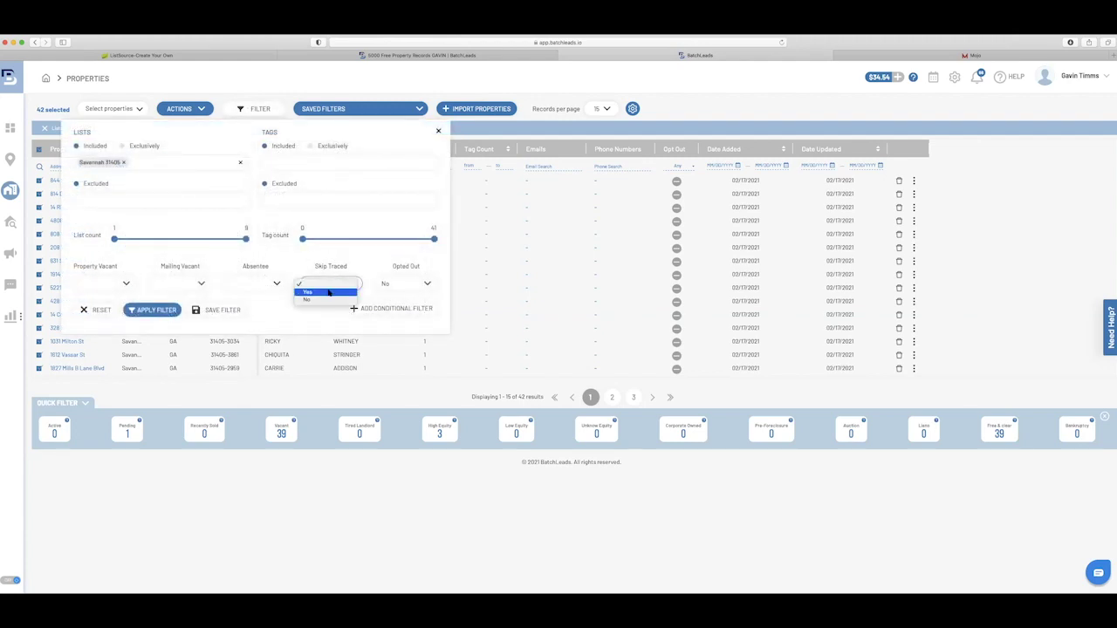
key("Escape")
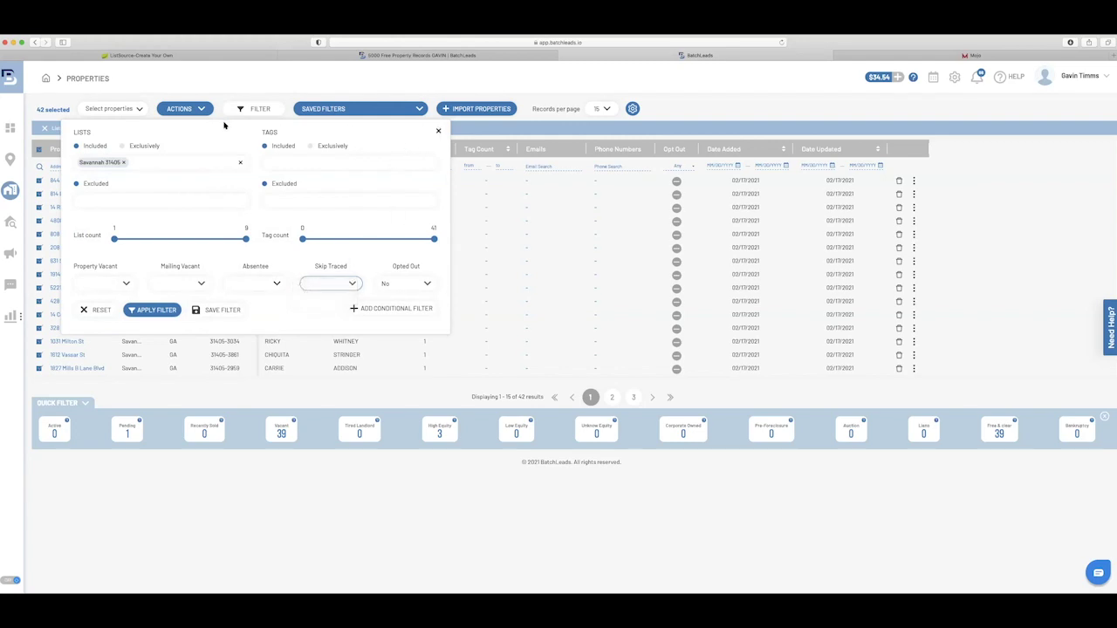
Step: Start a skip trace of the selected properties, name its file Savannah Absentee 31405, and proceed with the order
left_click(201, 106)
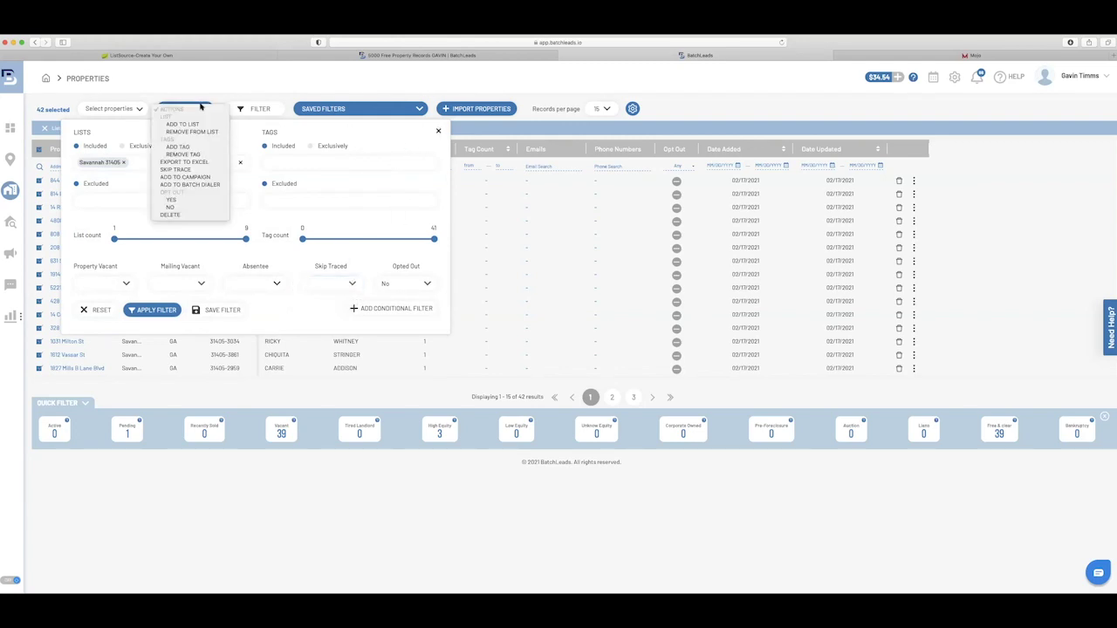
left_click(173, 170)
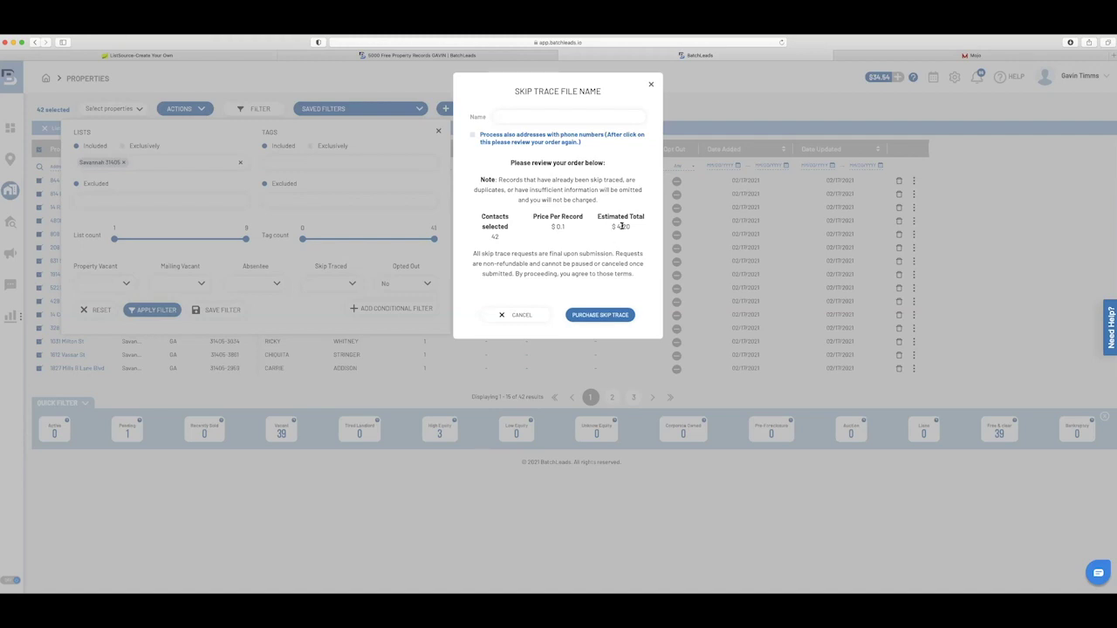
left_click(520, 113)
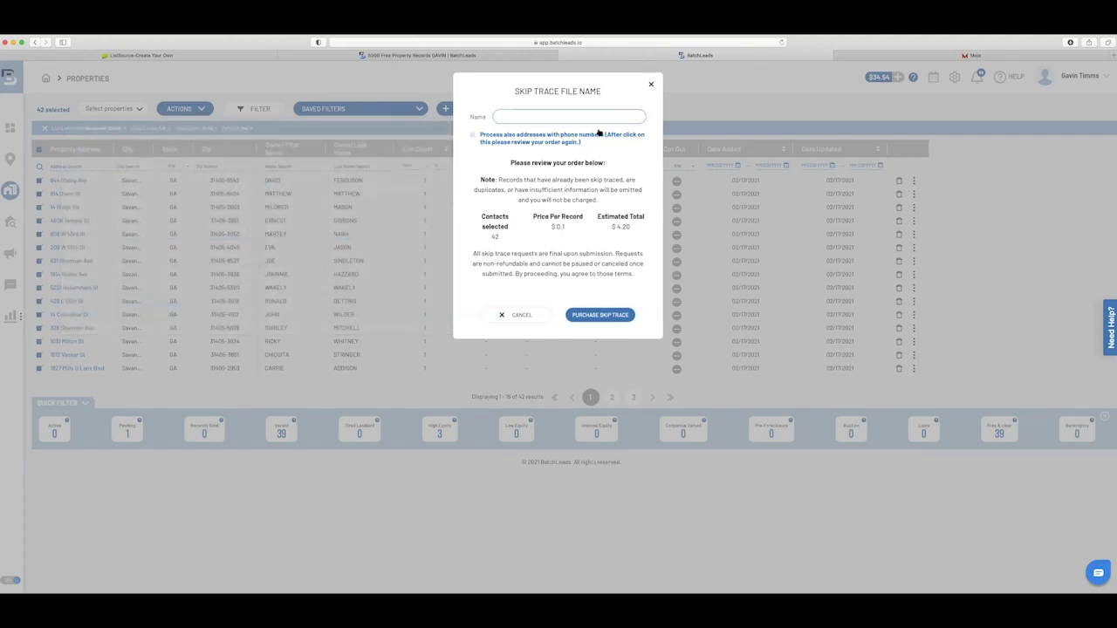
type("Savann")
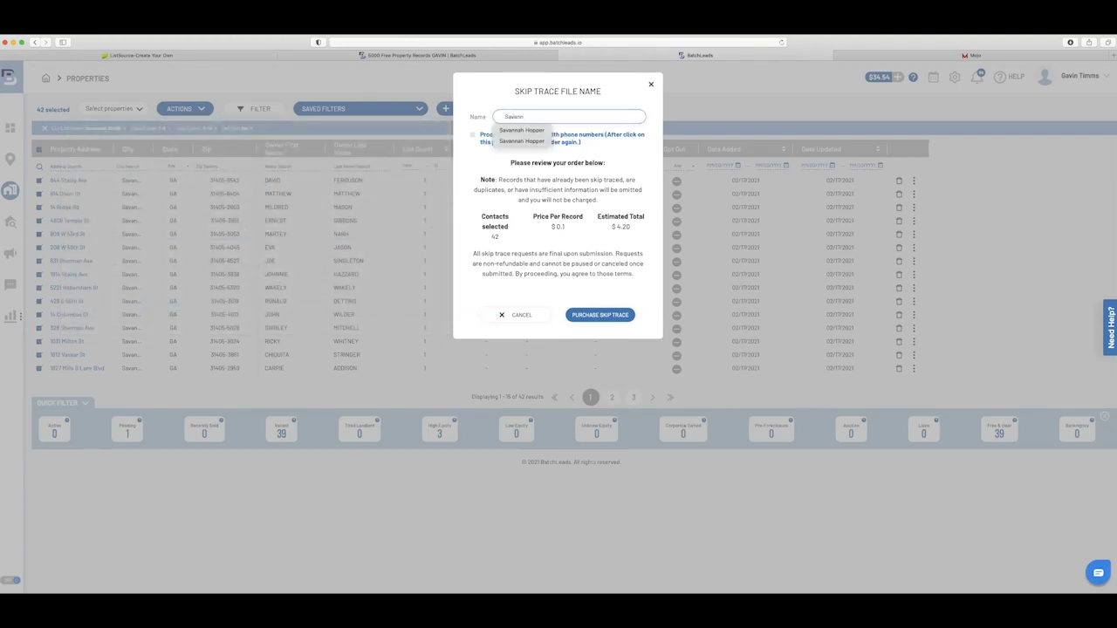
type("ah Absentee 31405")
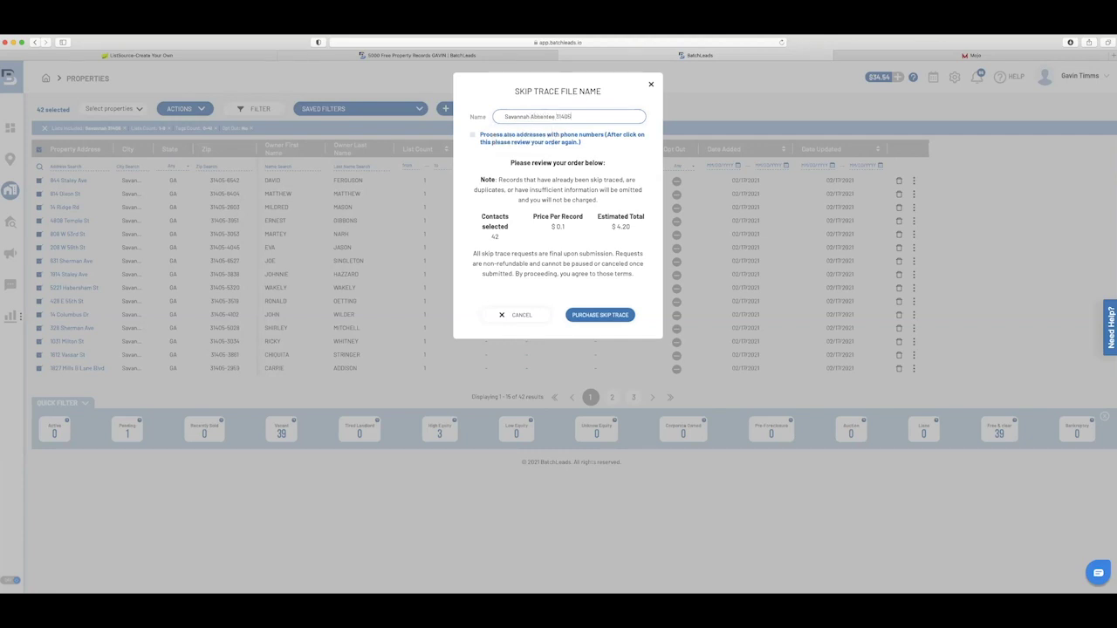
left_click(604, 316)
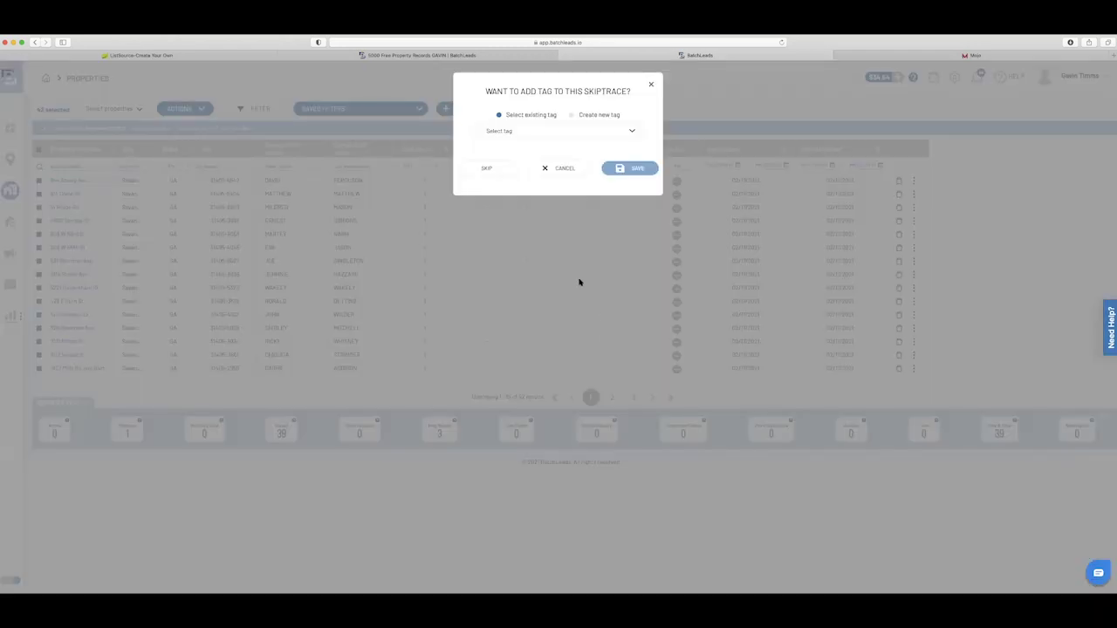
Step: Skip adding a tag to the skip trace and purchase it with the wallet balance
left_click(537, 132)
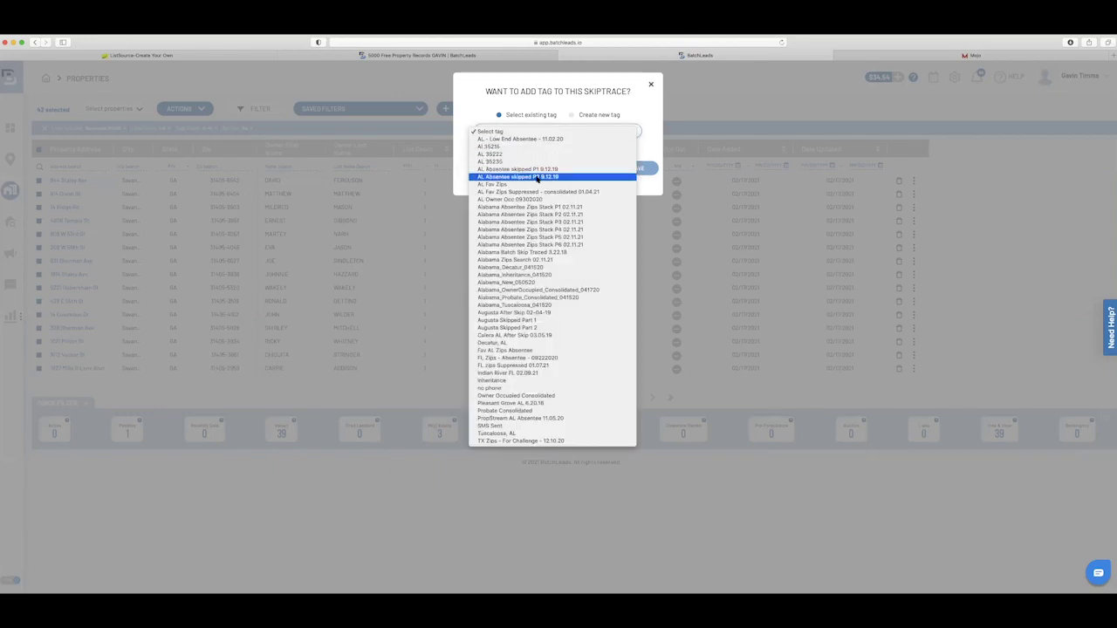
left_click(625, 108)
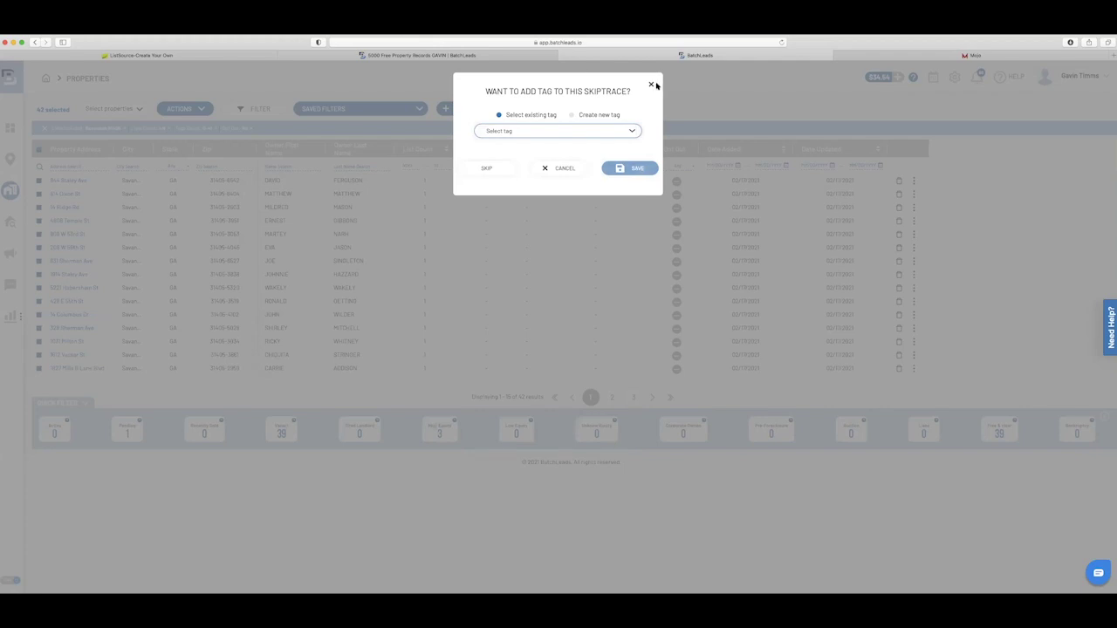
left_click(488, 167)
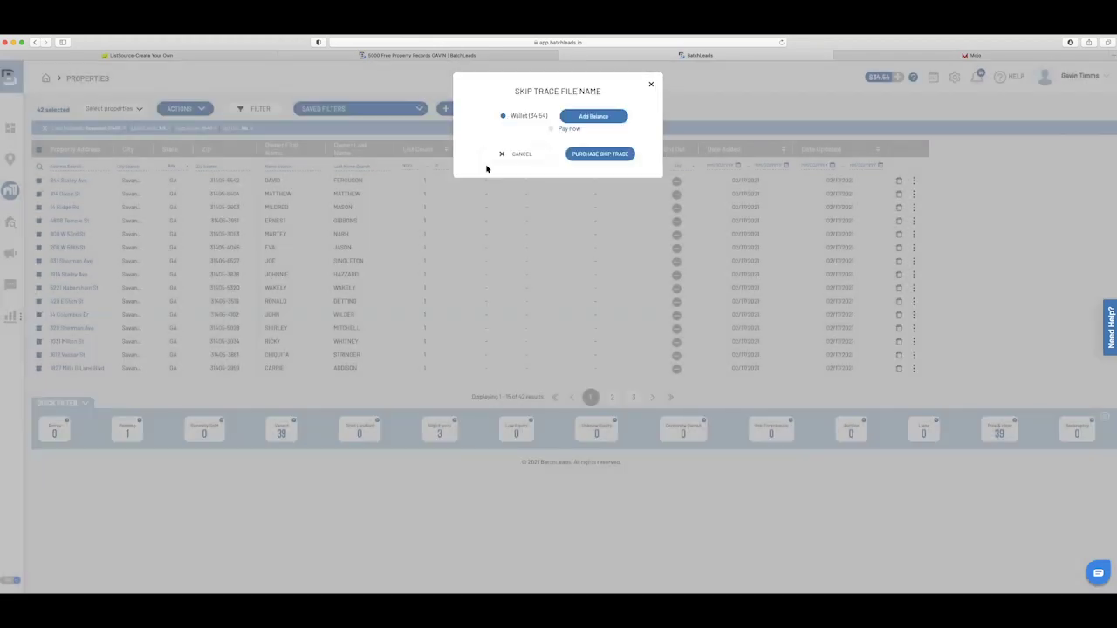
left_click(600, 155)
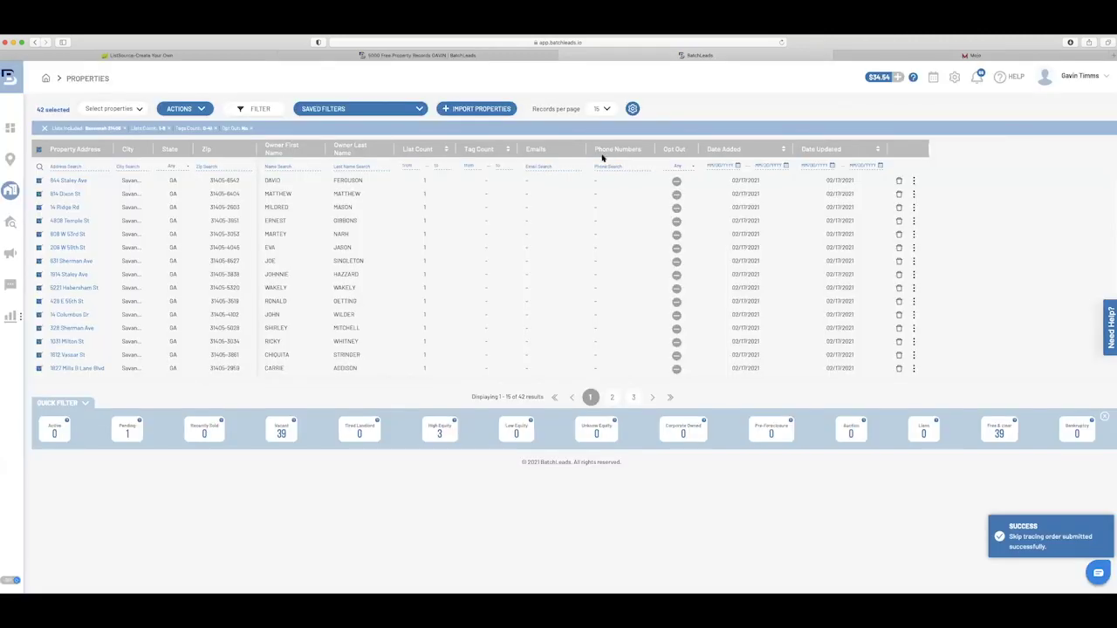
Step: Open the skip tracing orders and check the status of the Savannah Absentee order
left_click(10, 223)
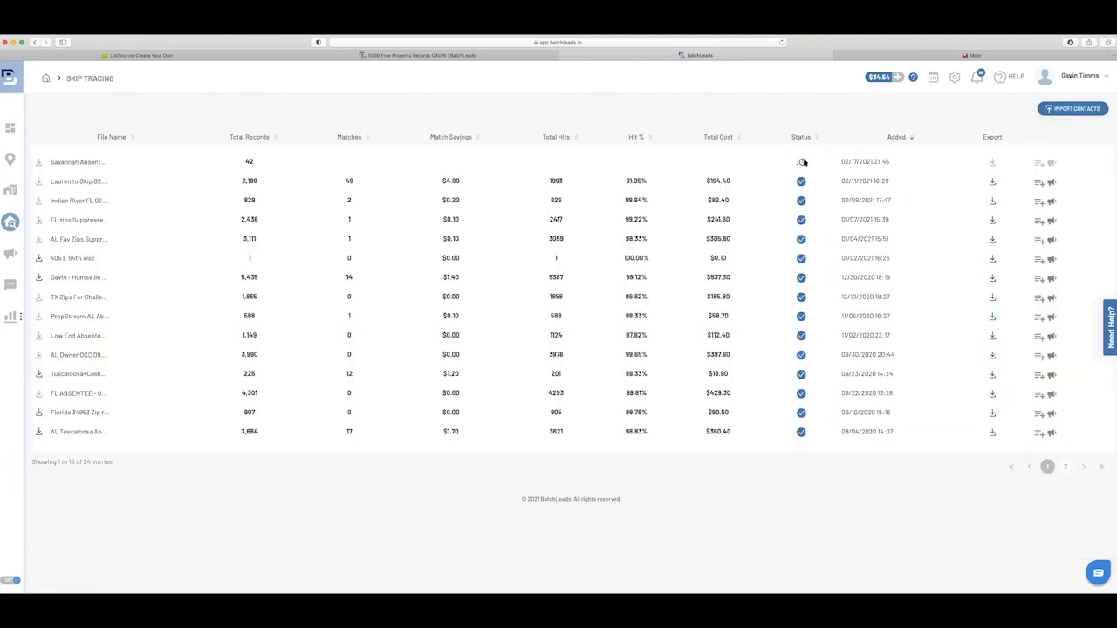
mouse_move(801, 163)
Step: Switch to Mojo and look through the calling lists, including the Georgia, Savannah and Florida folders
left_click(966, 57)
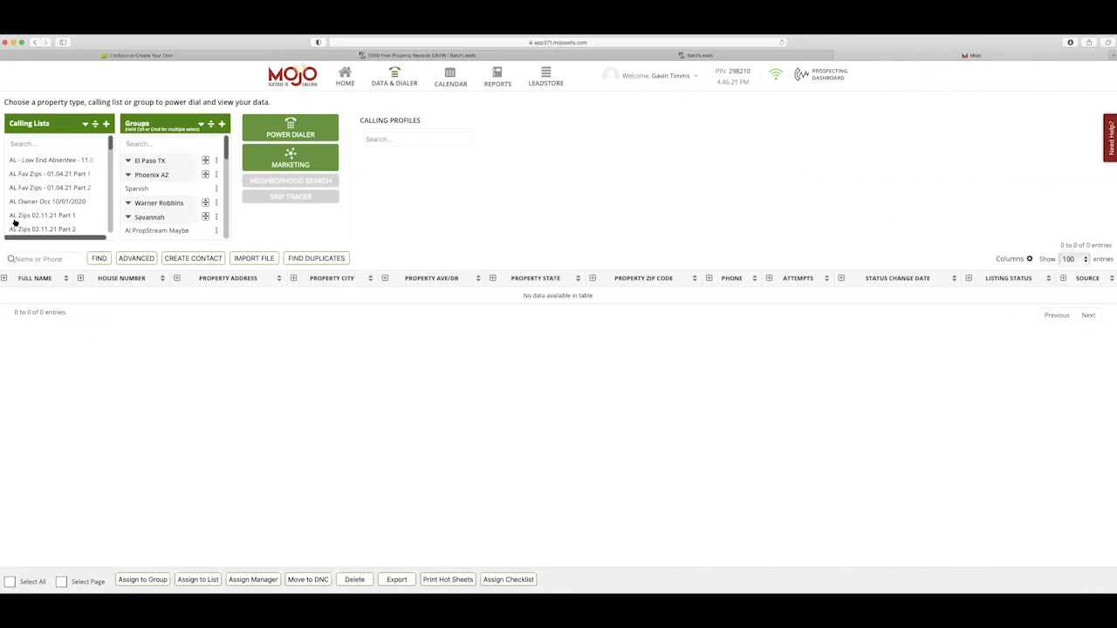
scroll(37, 206, "down", 5)
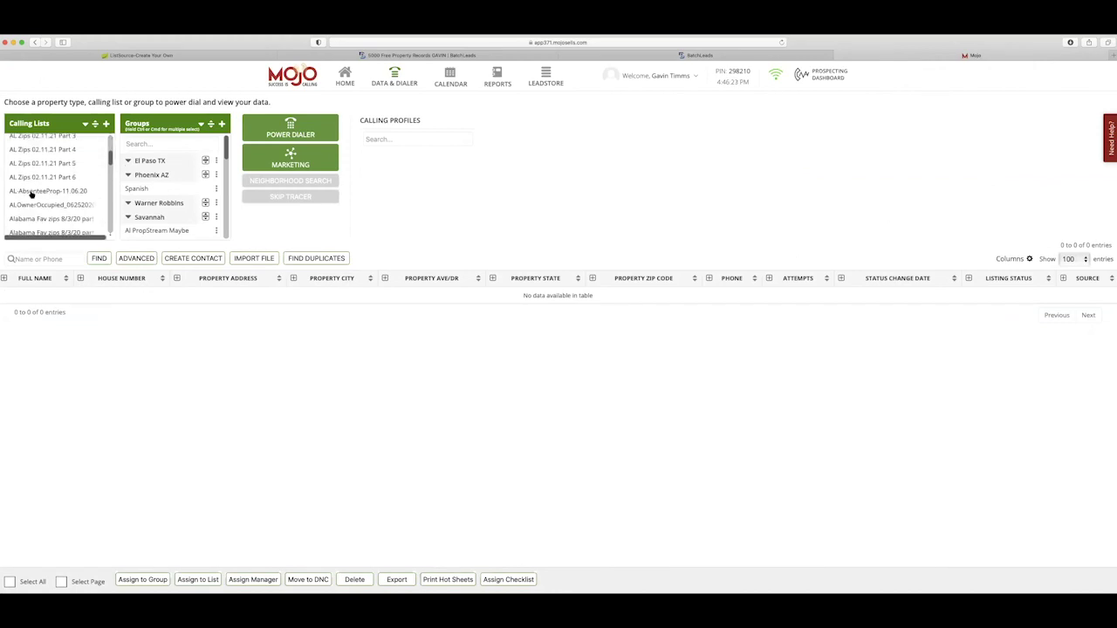
scroll(36, 202, "up", 5)
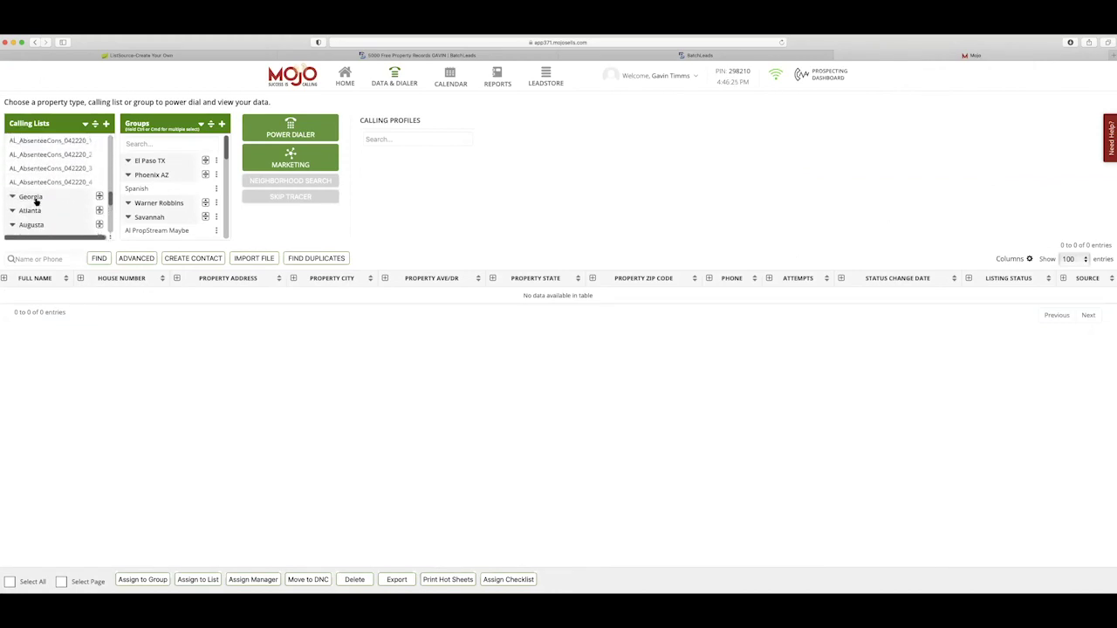
scroll(33, 177, "left", 1)
scroll(32, 176, "down", 1)
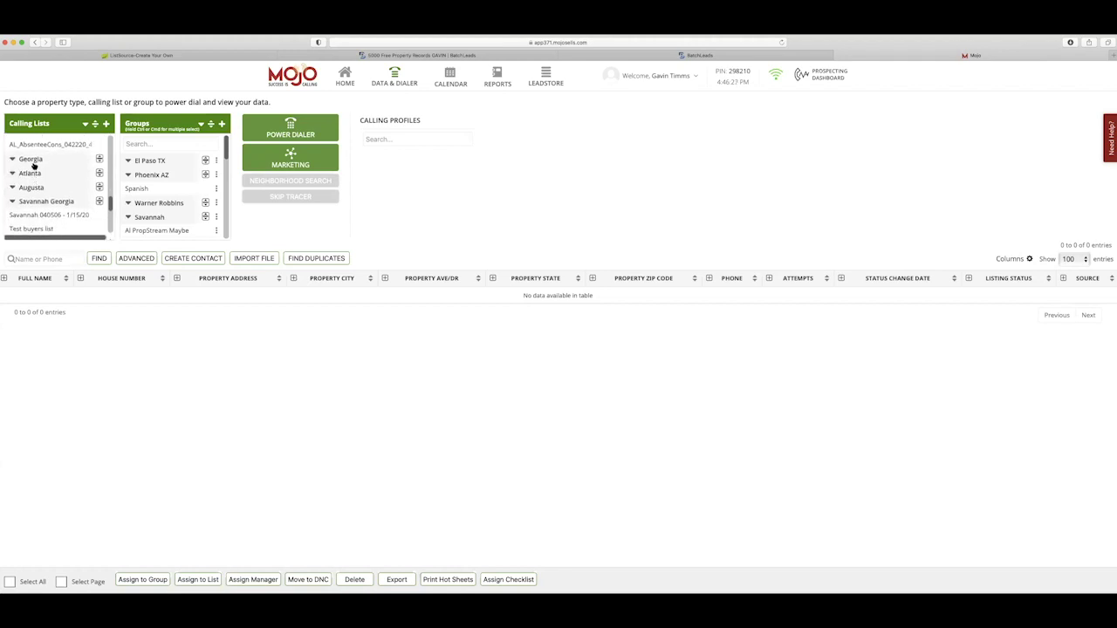
scroll(31, 175, "down", 3)
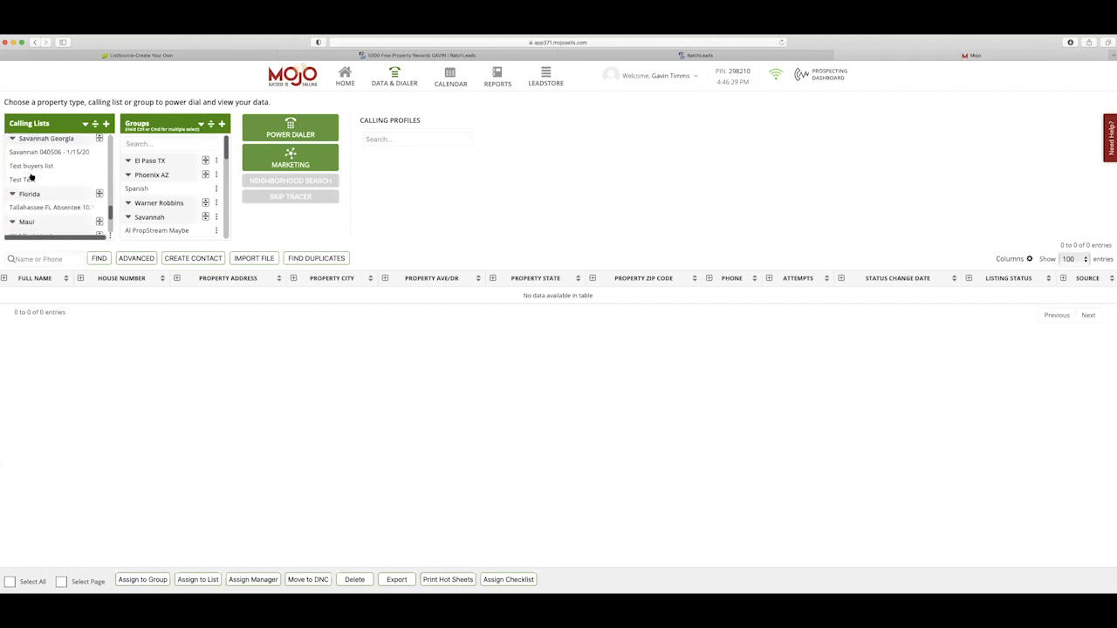
scroll(32, 177, "down", 3)
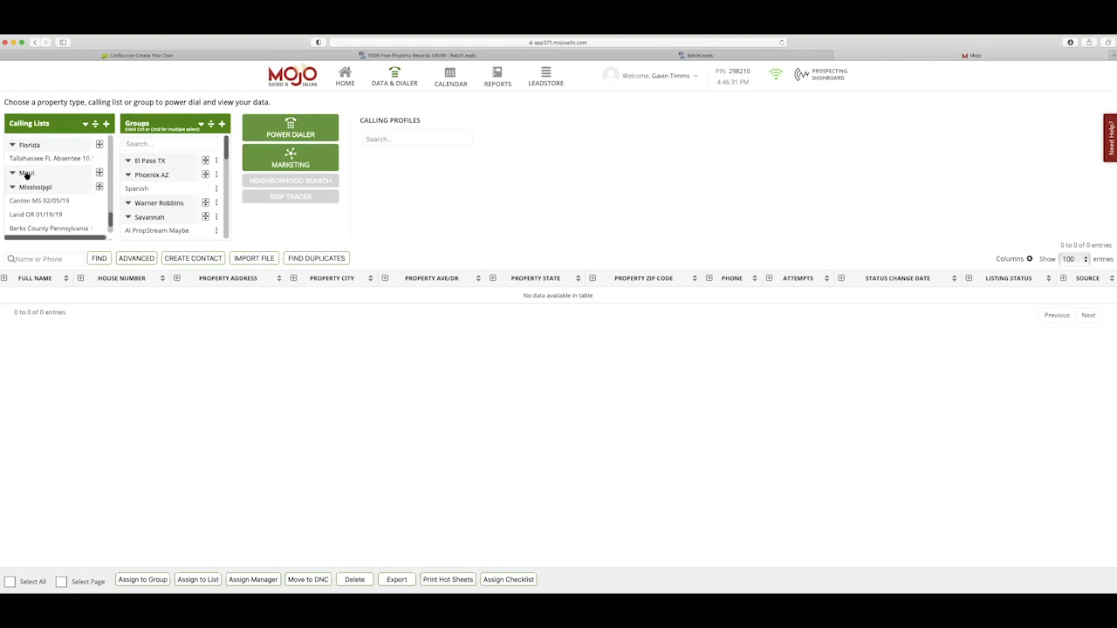
scroll(35, 177, "down", 2)
scroll(26, 188, "up", 4)
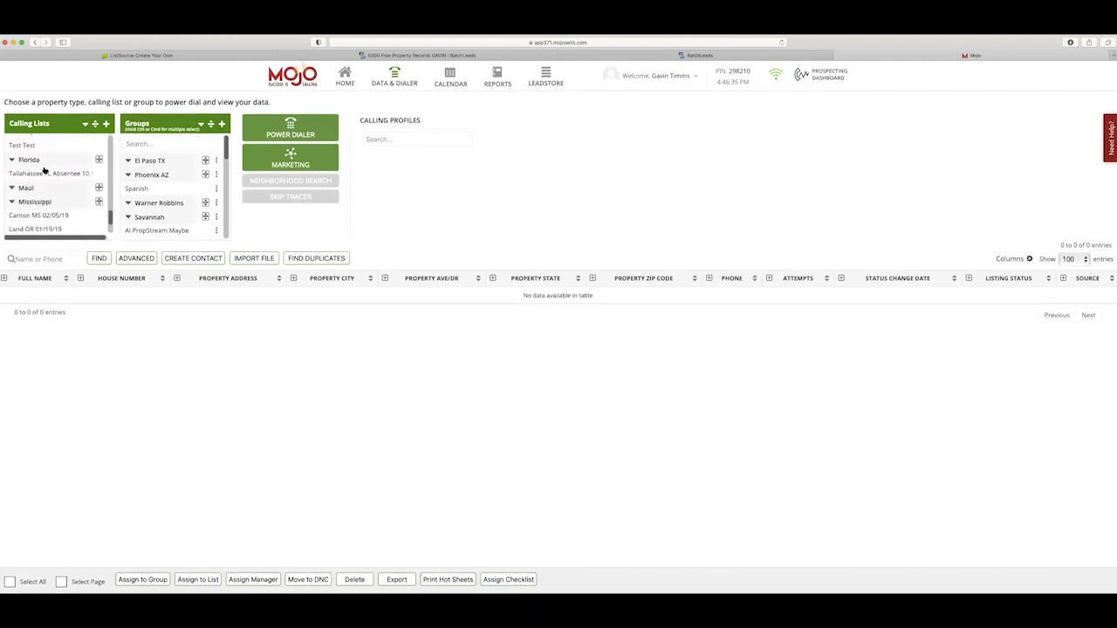
scroll(35, 179, "up", 4)
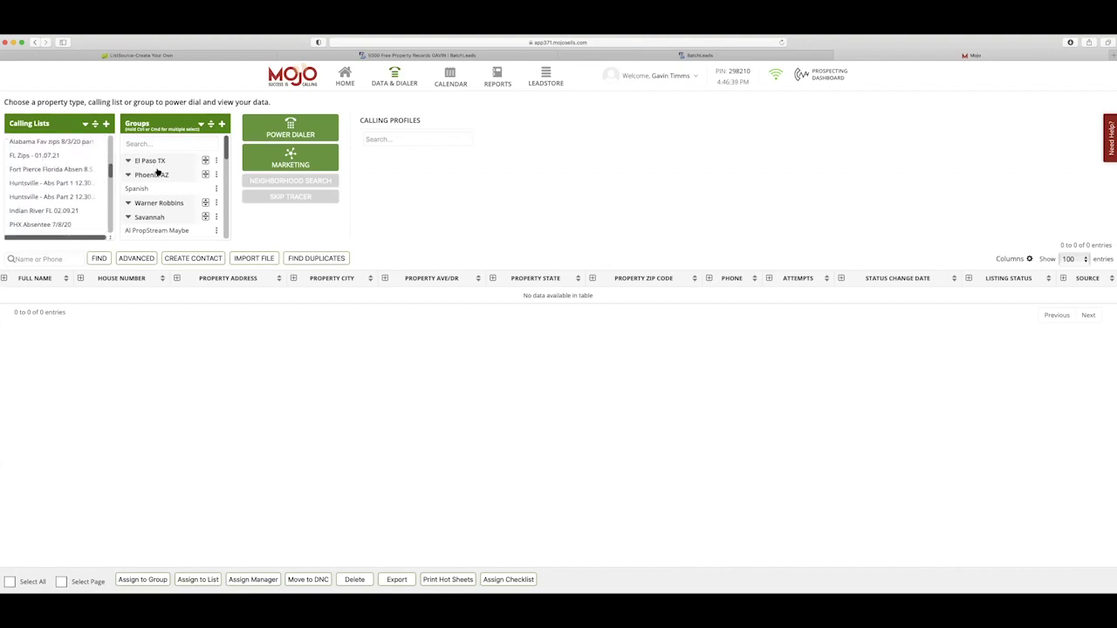
Step: Look through the contact groups organised by city and state in Mojo
scroll(154, 184, "down", 2)
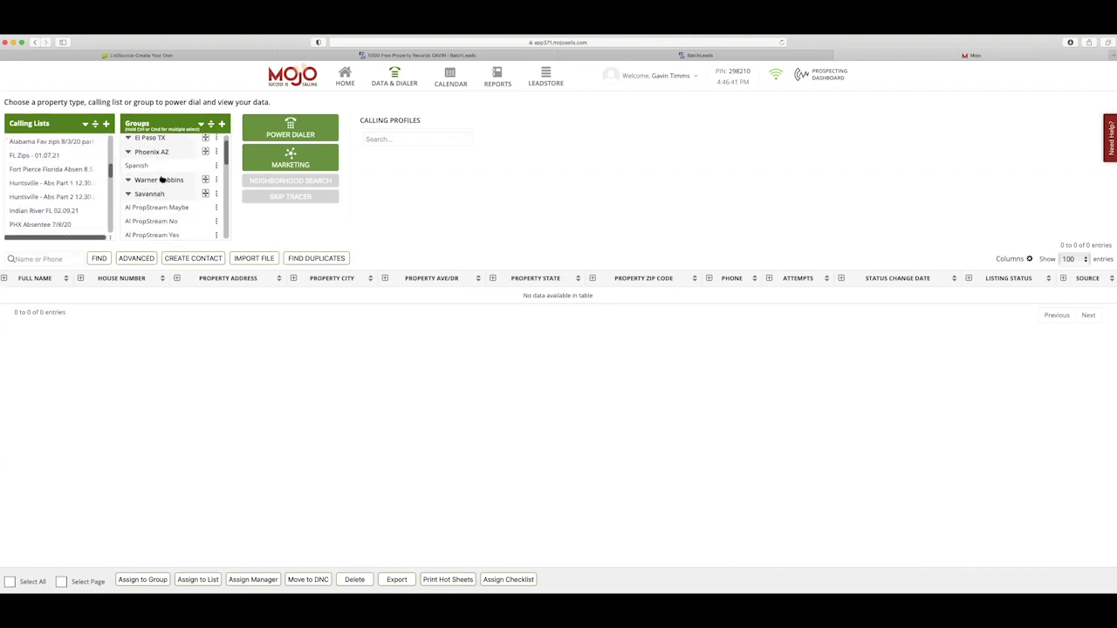
scroll(161, 178, "up", 2)
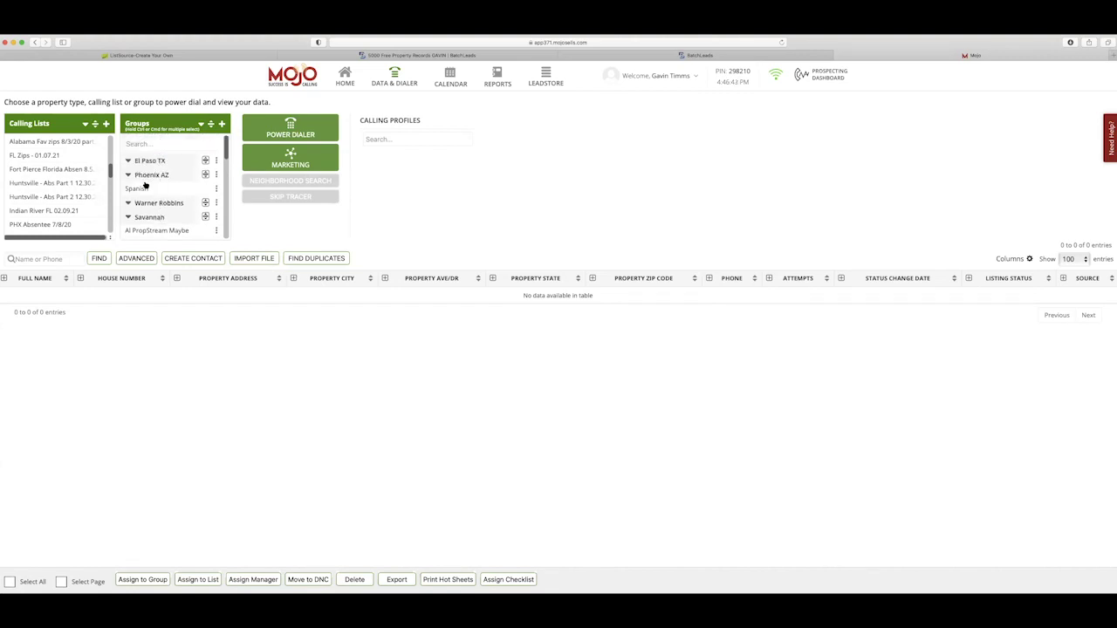
scroll(145, 185, "down", 2)
scroll(147, 195, "down", 6)
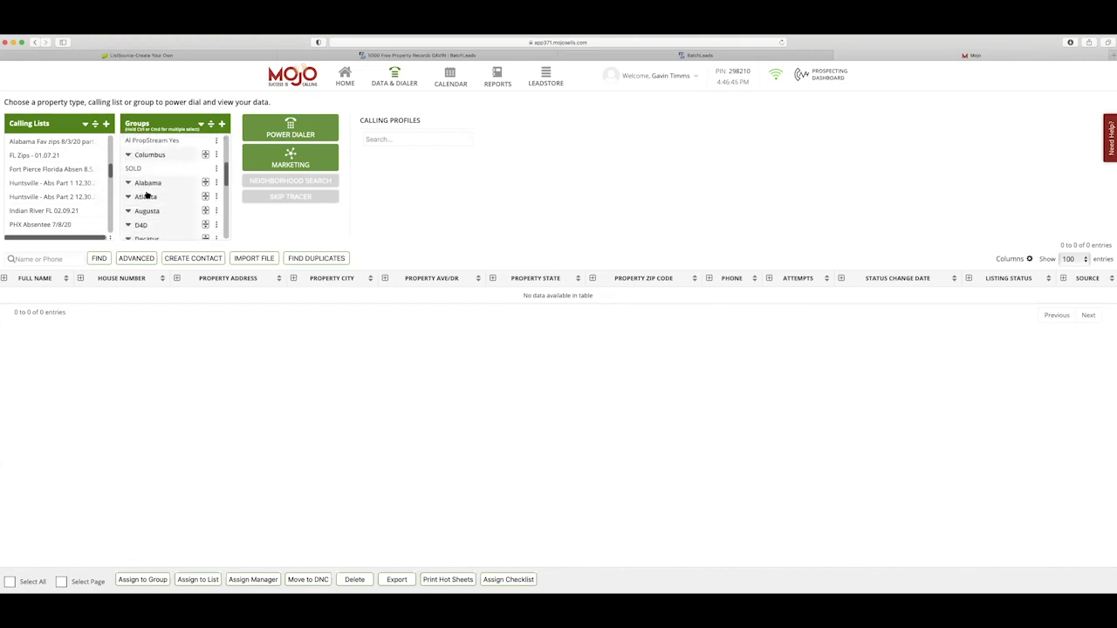
scroll(147, 190, "down", 2)
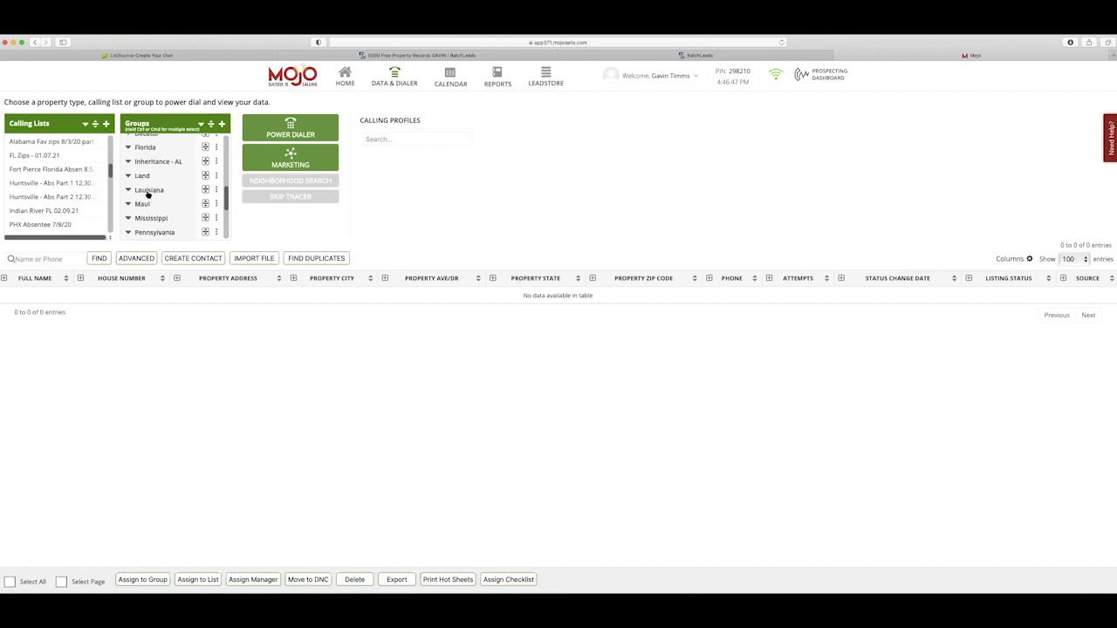
Step: Expand the Maui group and look through its buyer and wholesale subgroups
left_click(144, 183)
scroll(156, 202, "down", 2)
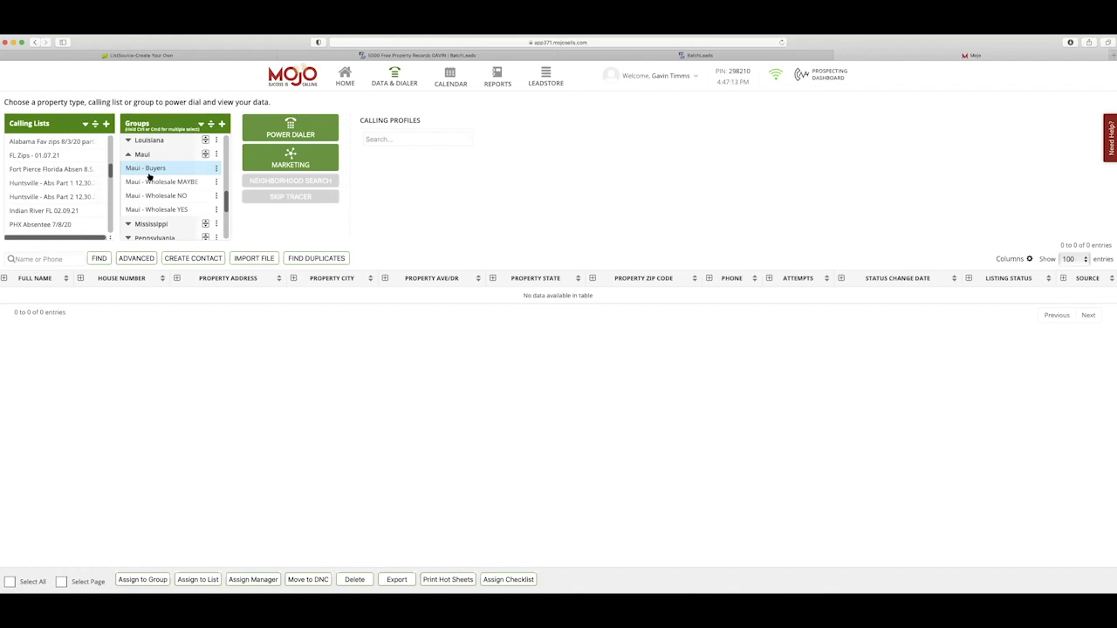
Step: Select the Alabama Fav zips 8/3/20 calling list, try to start the power dialer on it, and close the dialer
left_click(56, 141)
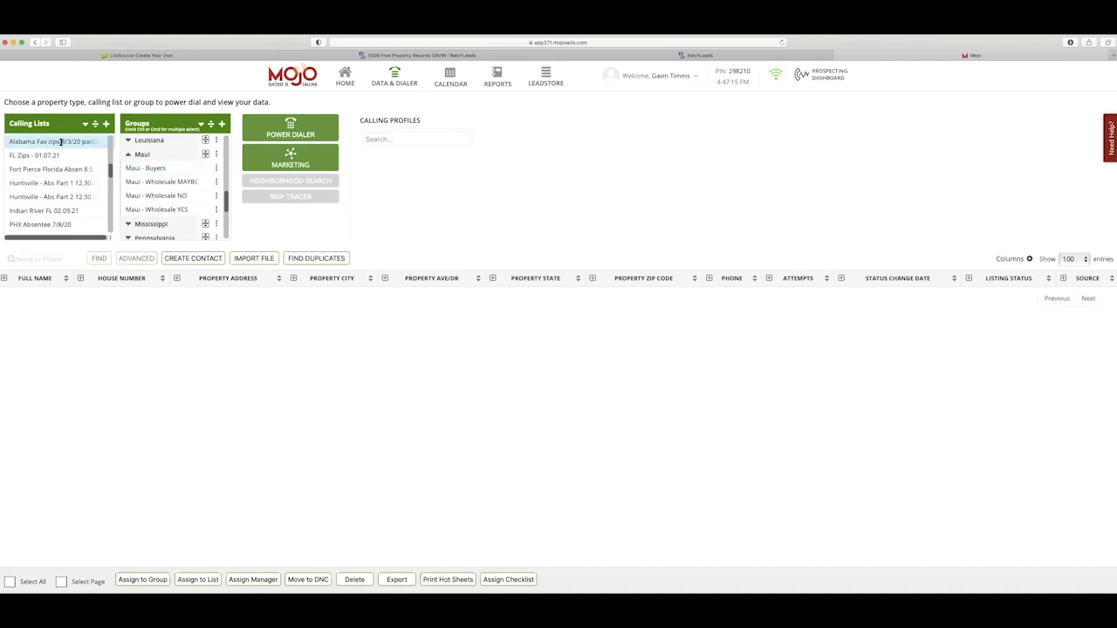
left_click(299, 128)
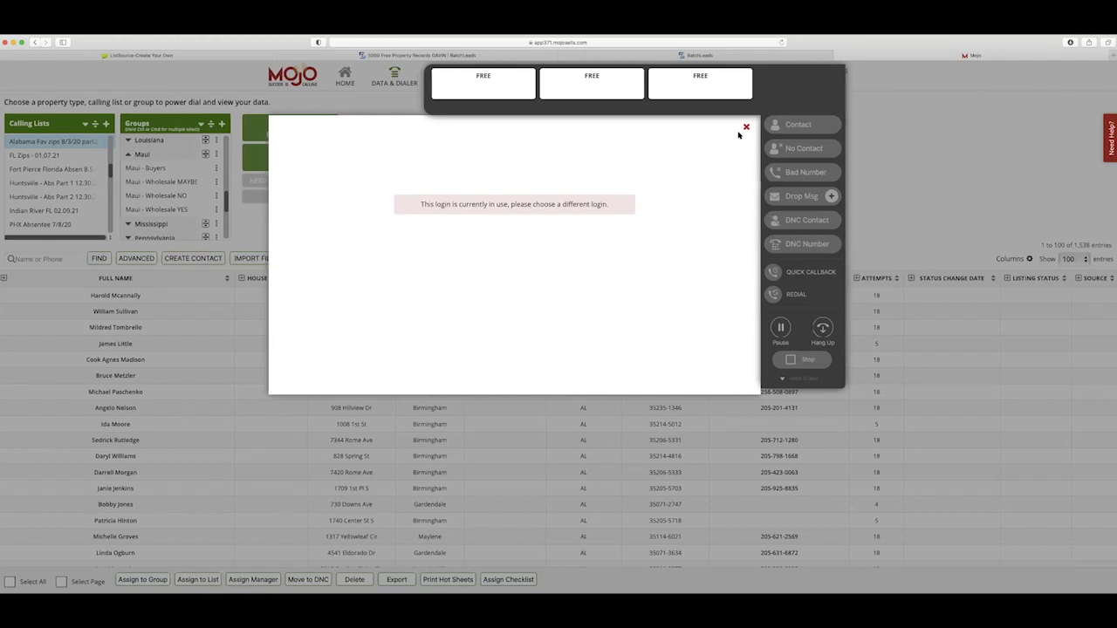
left_click(744, 127)
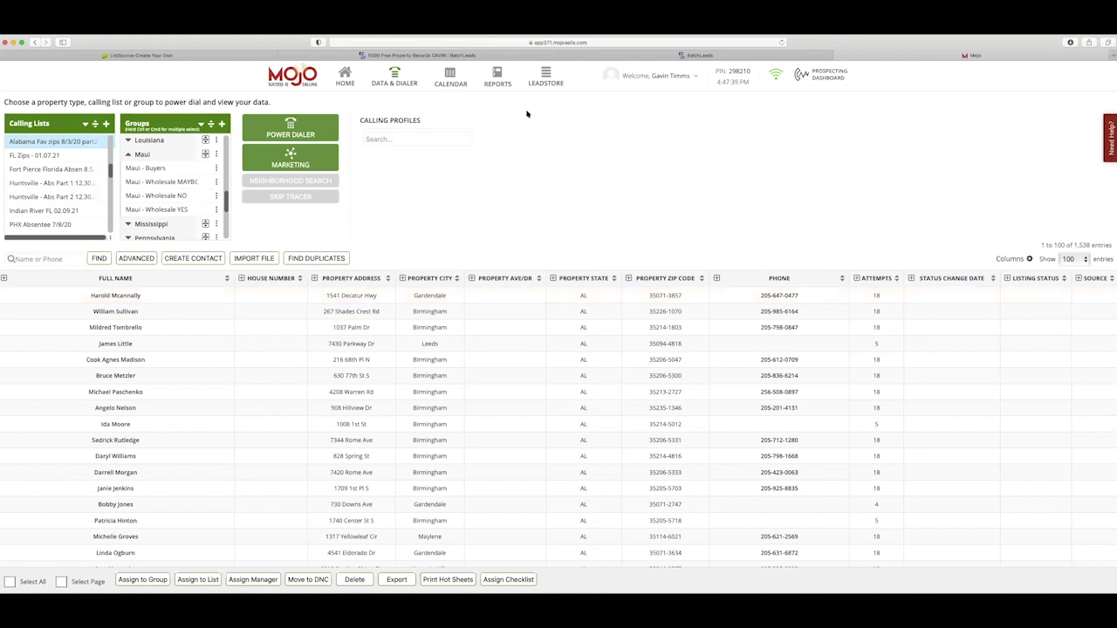
Step: Switch to BatchLeads, refresh the skip tracing orders, and export the Savannah Absentee results
left_click(679, 55)
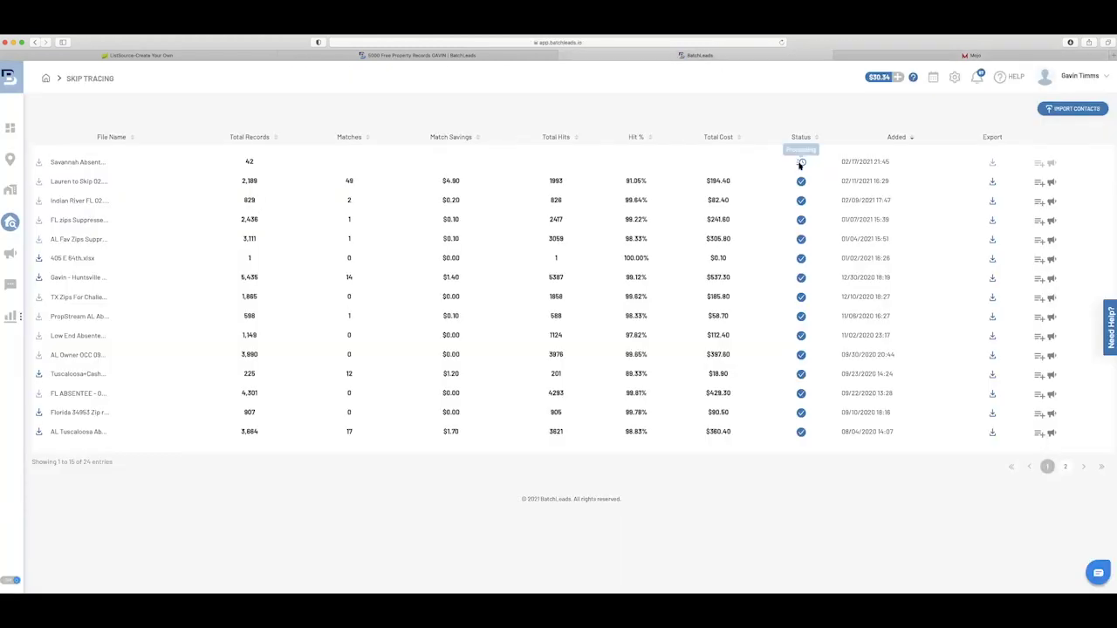
left_click(783, 43)
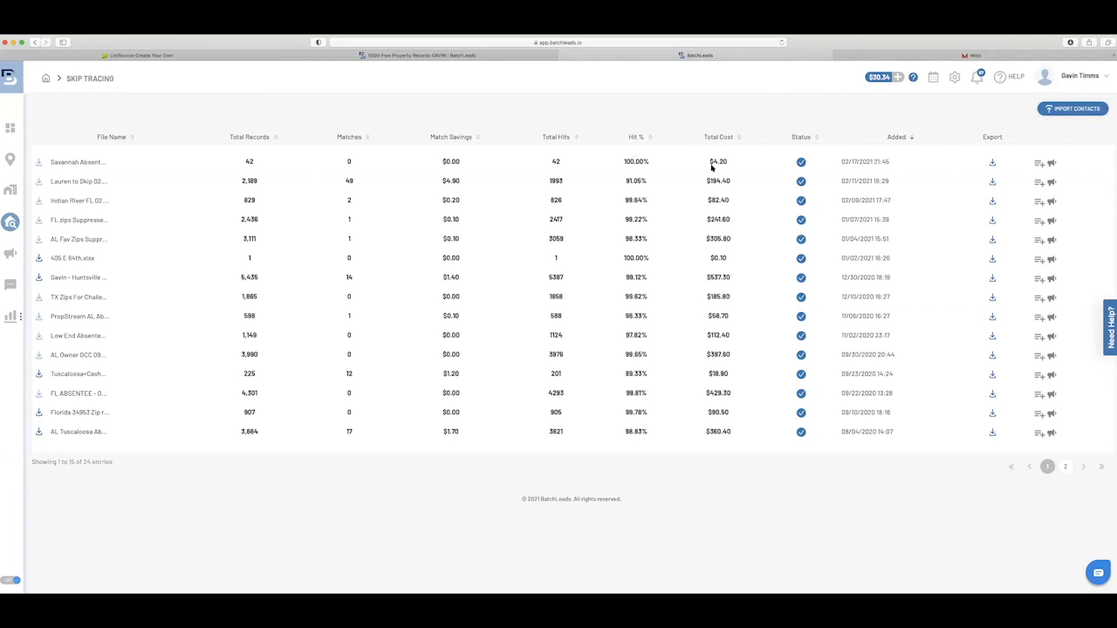
left_click(992, 163)
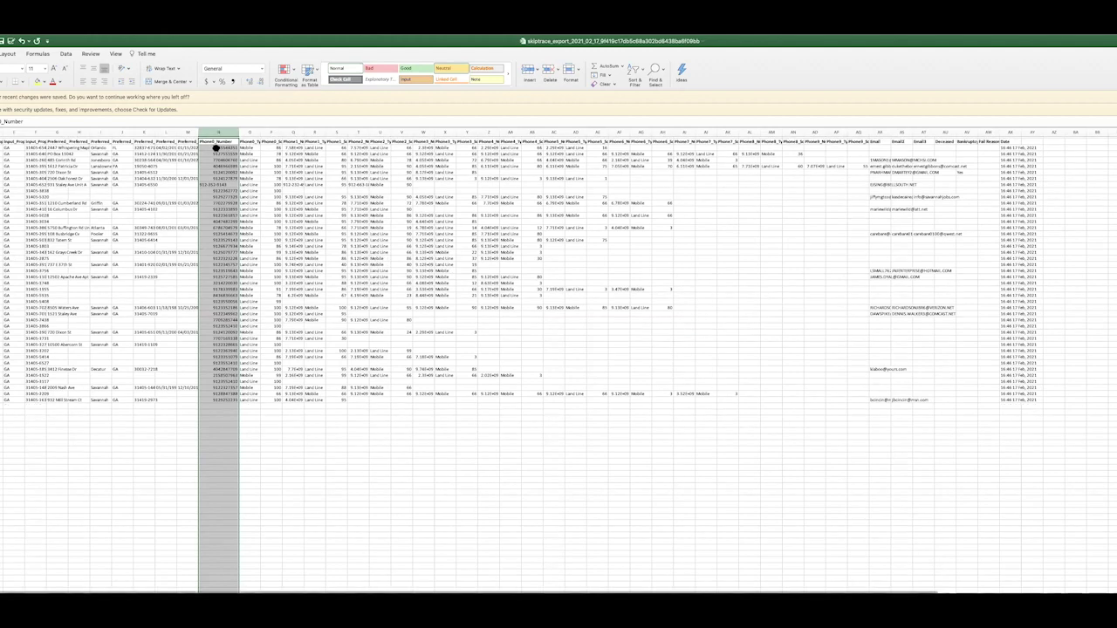
Step: Widen the second and third phone number columns in the skip trace export so the full numbers fit
left_click(276, 145)
left_click(294, 135)
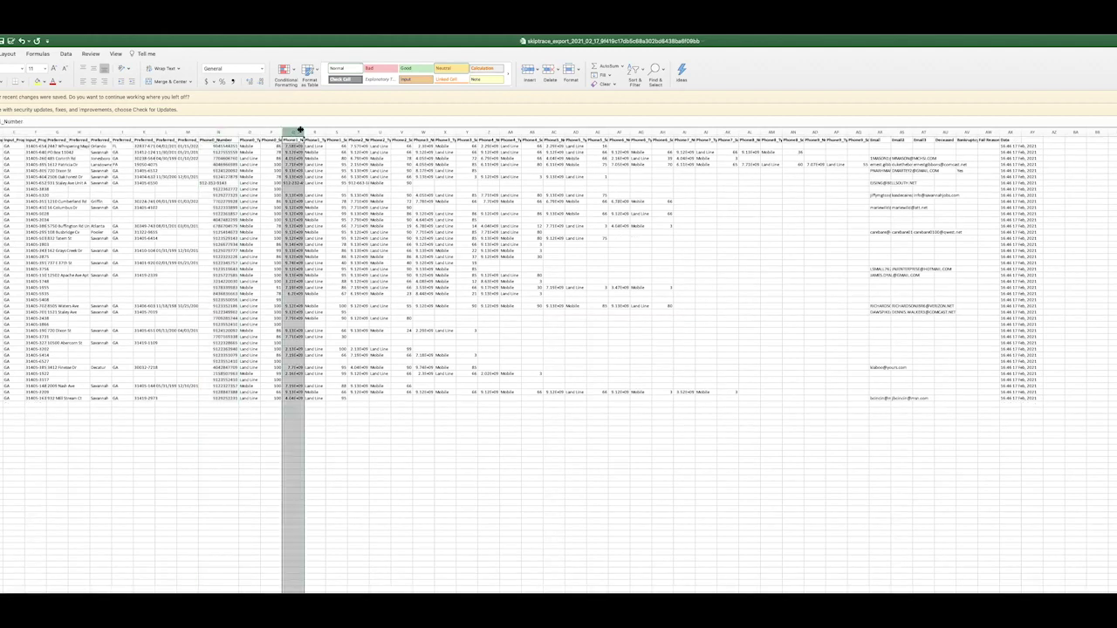
left_click_drag(306, 132, 317, 132)
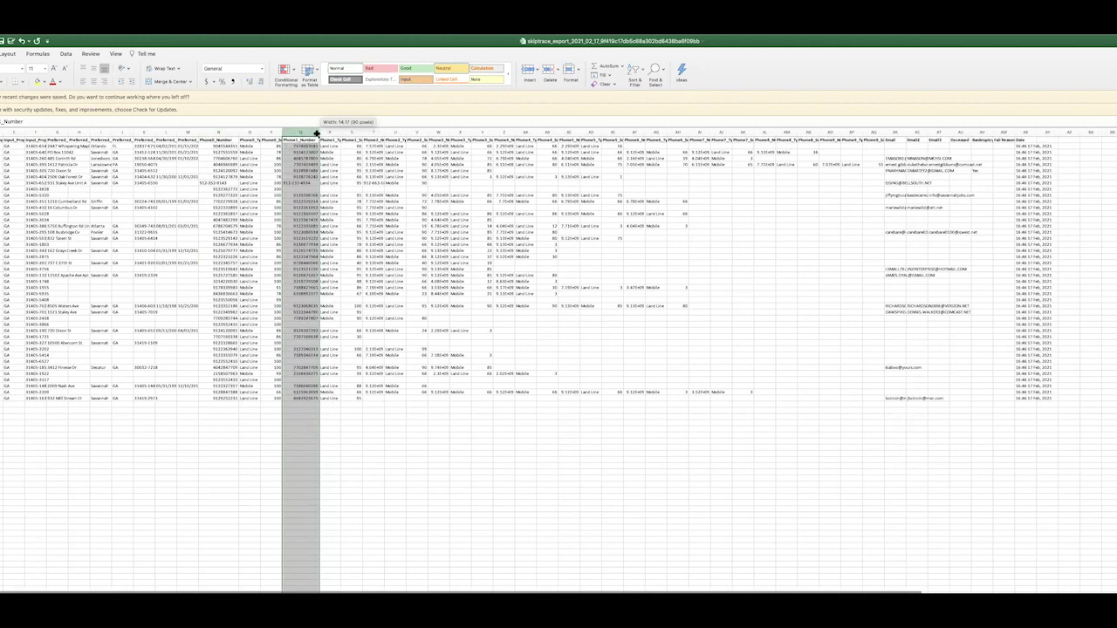
left_click(375, 141)
left_click_drag(385, 132, 403, 132)
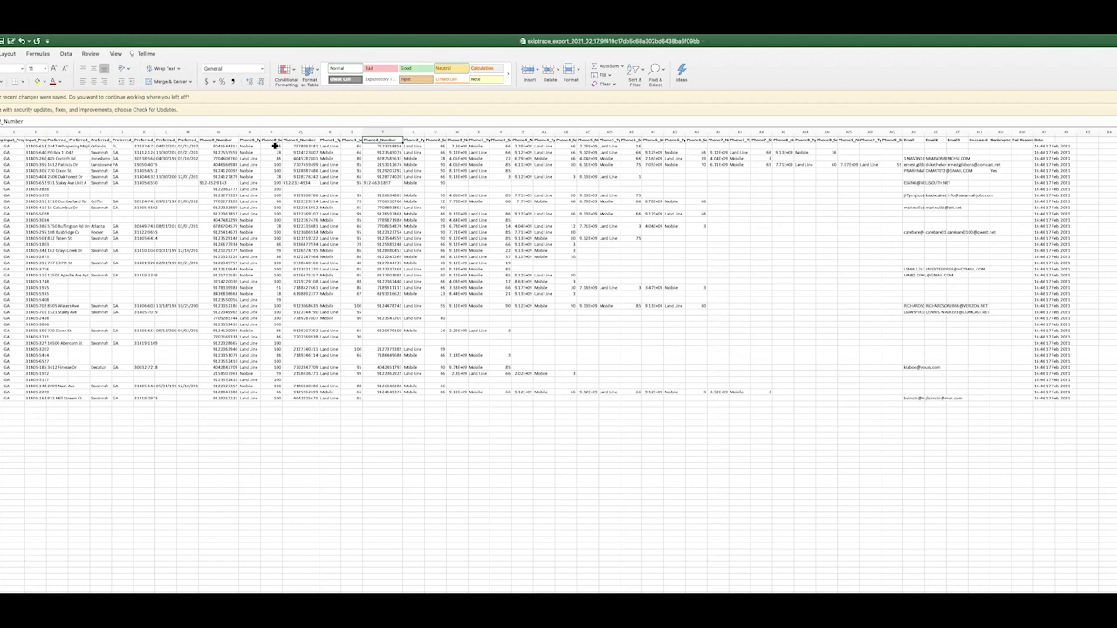
Step: Examine the phone scores alongside the first and third phone number columns in the skip trace export
left_click(275, 140)
left_click(277, 165)
left_click(233, 165)
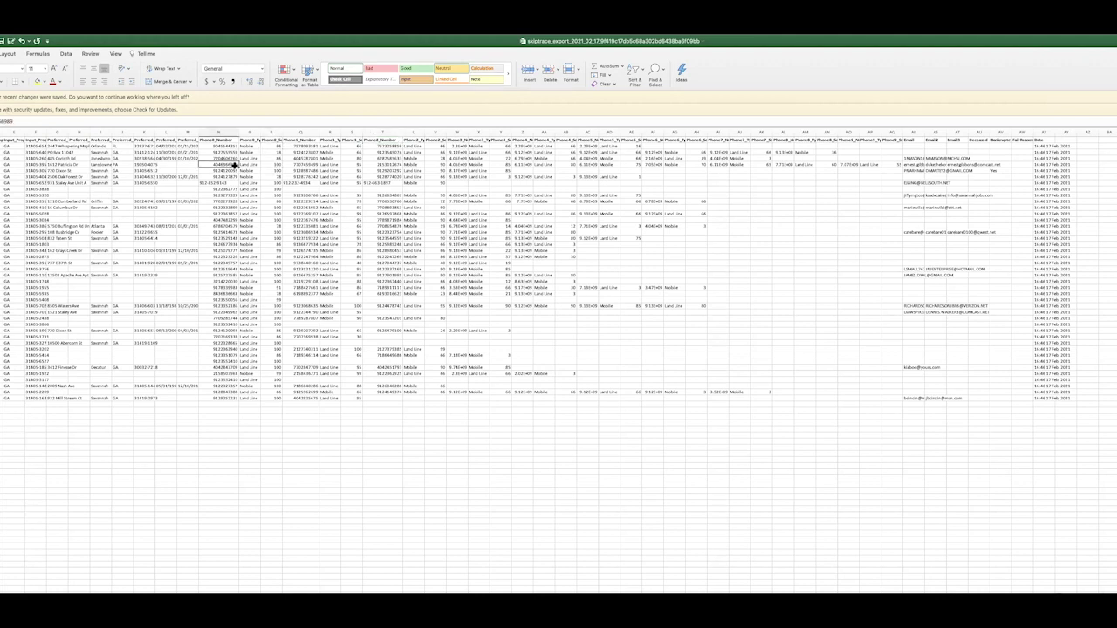
left_click(382, 141)
left_click(402, 133)
left_click(395, 142)
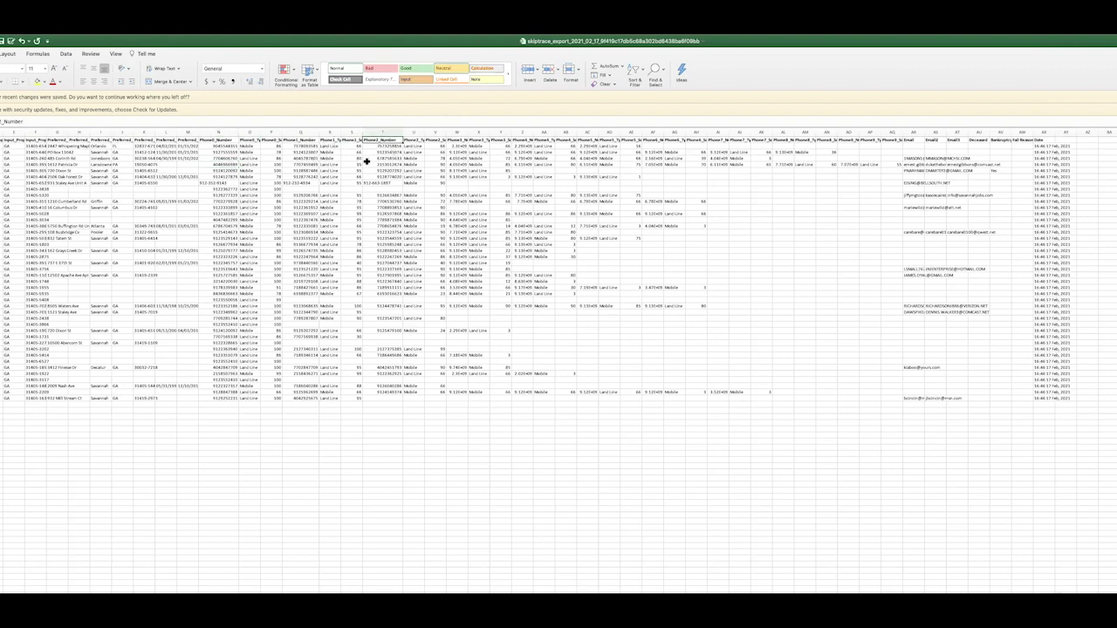